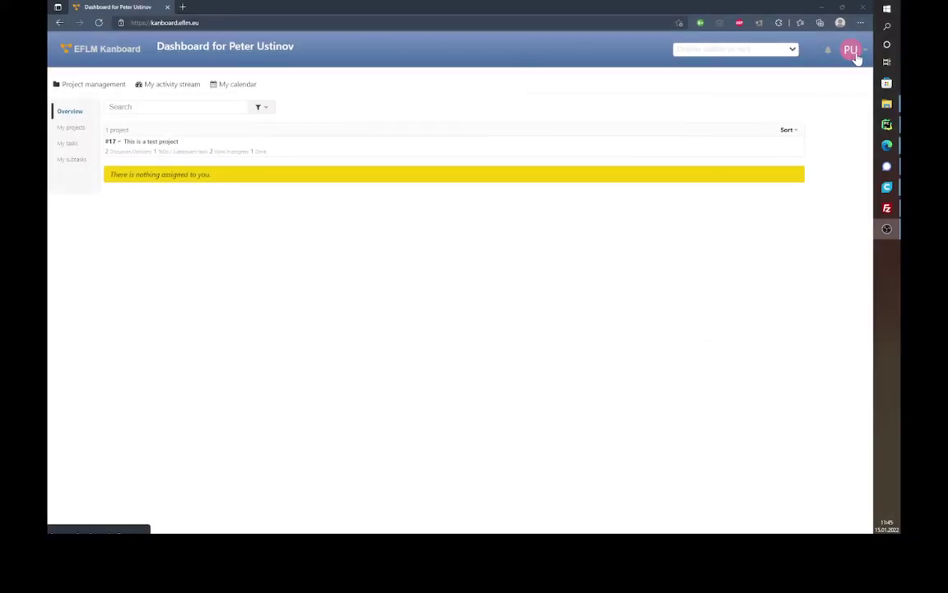
Step: Examine the account's password change form and editable profile fields, including the timezone and language choices
left_click(863, 55)
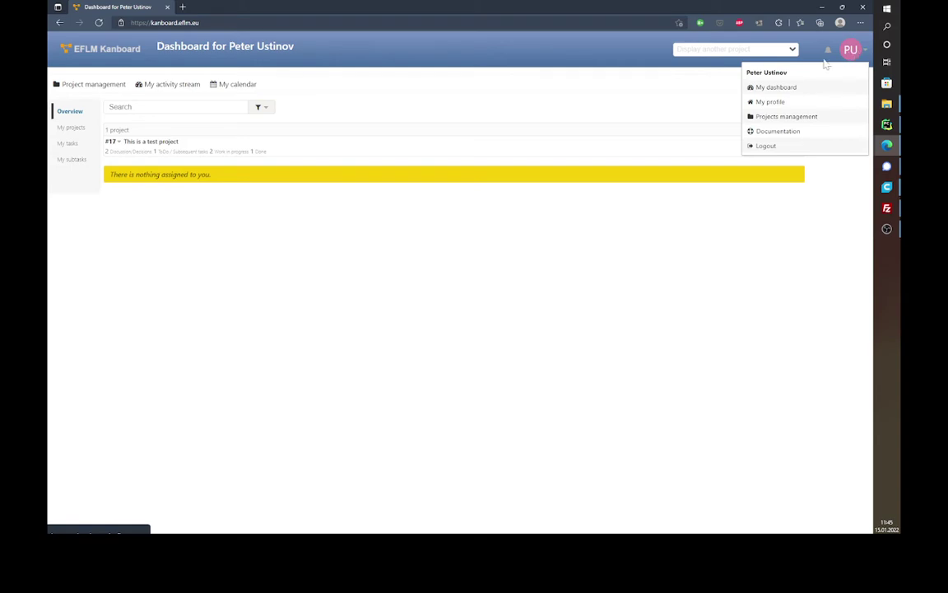
left_click(769, 102)
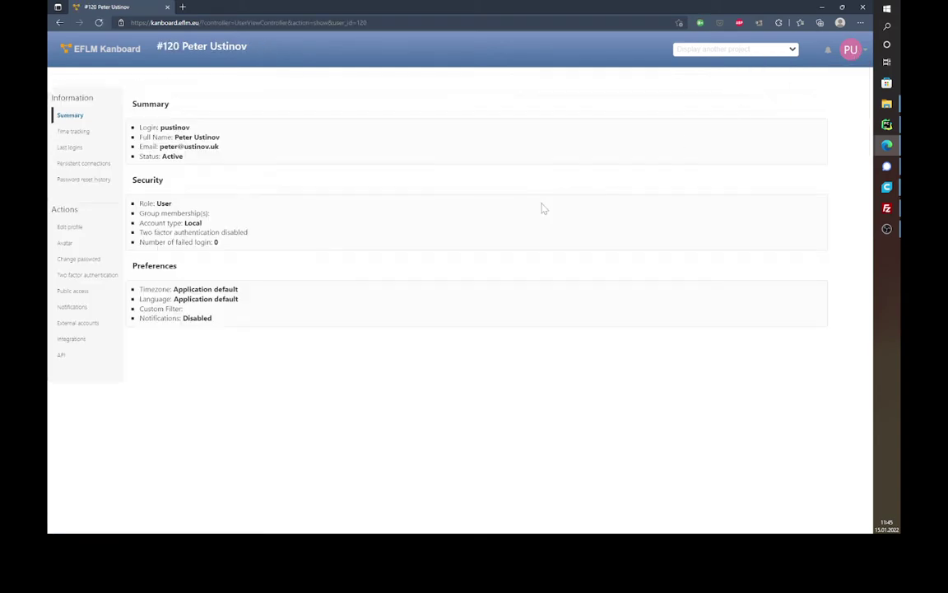
left_click(76, 262)
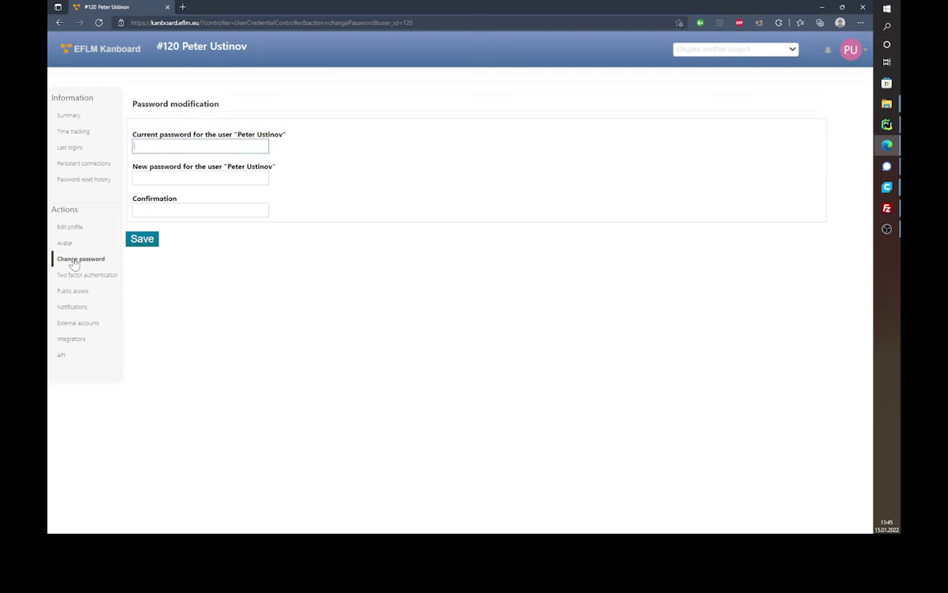
left_click(78, 231)
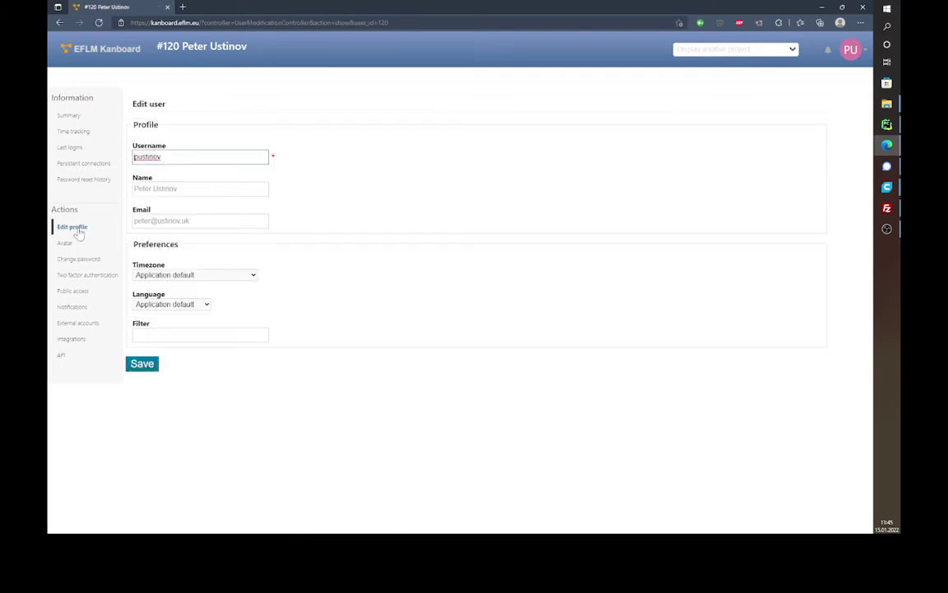
left_click(219, 187)
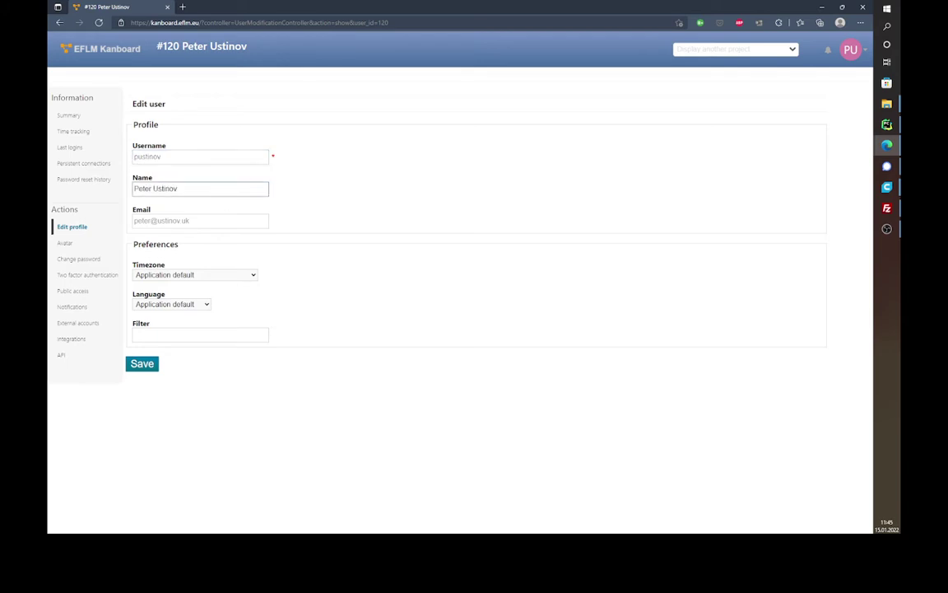
left_click(206, 221)
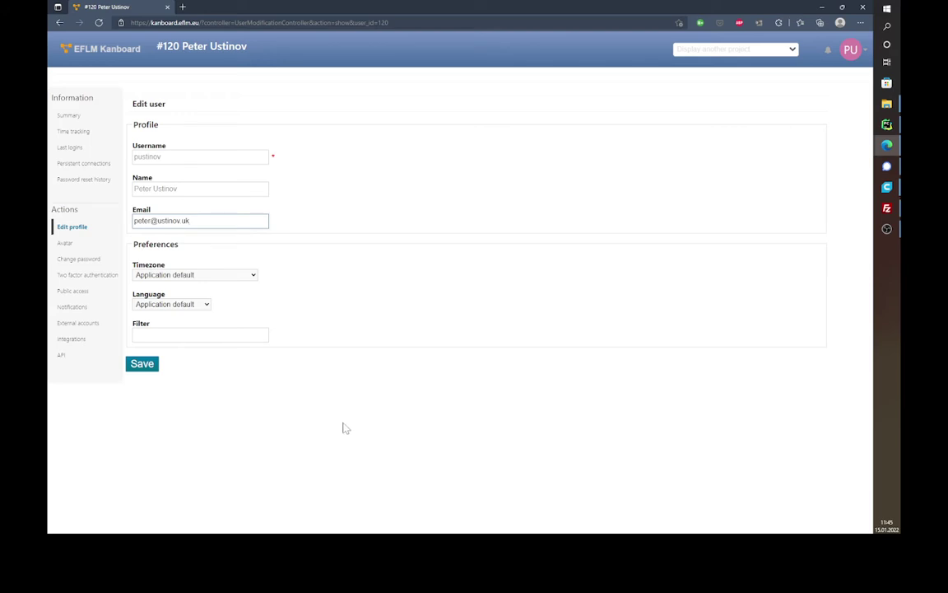
left_click(253, 276)
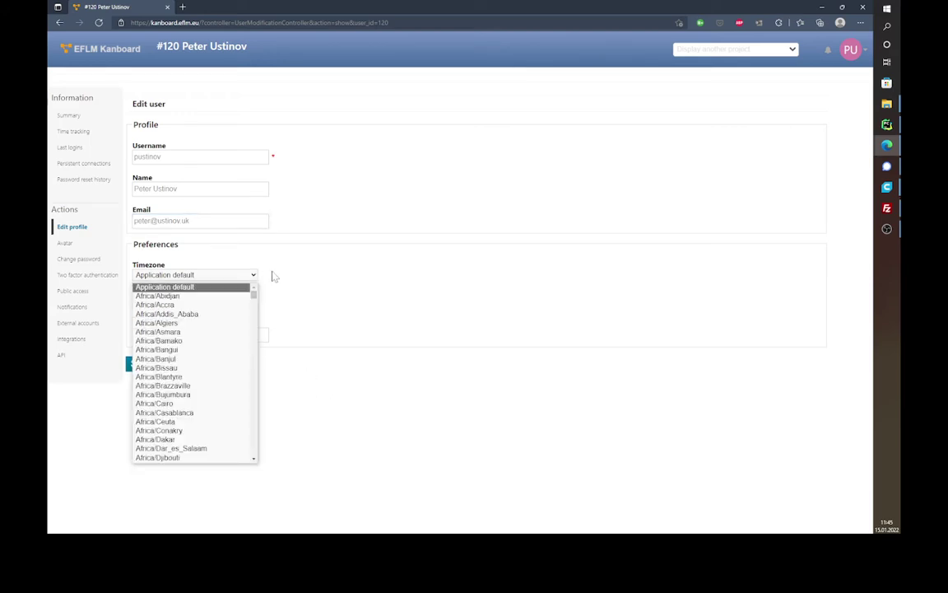
left_click(326, 280)
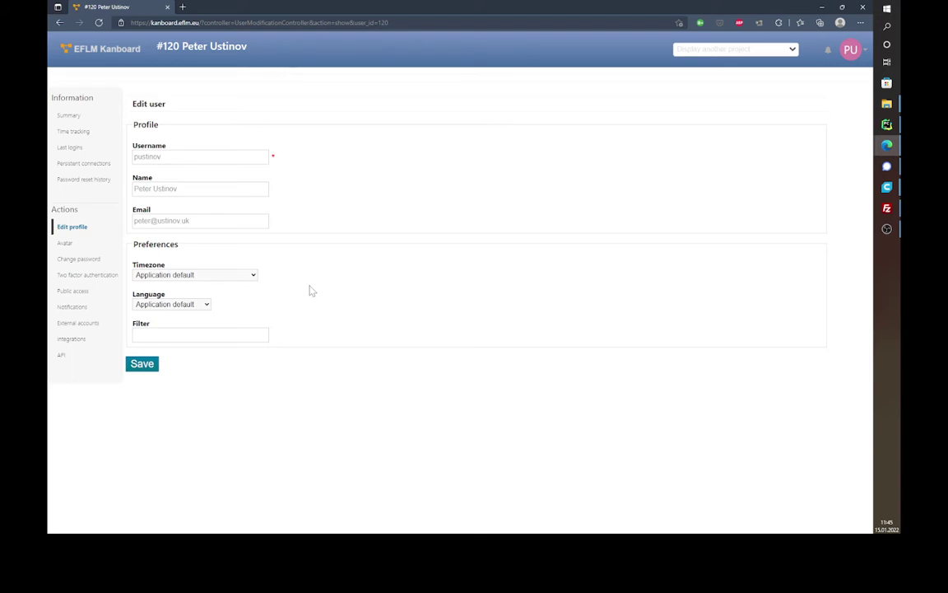
left_click(202, 304)
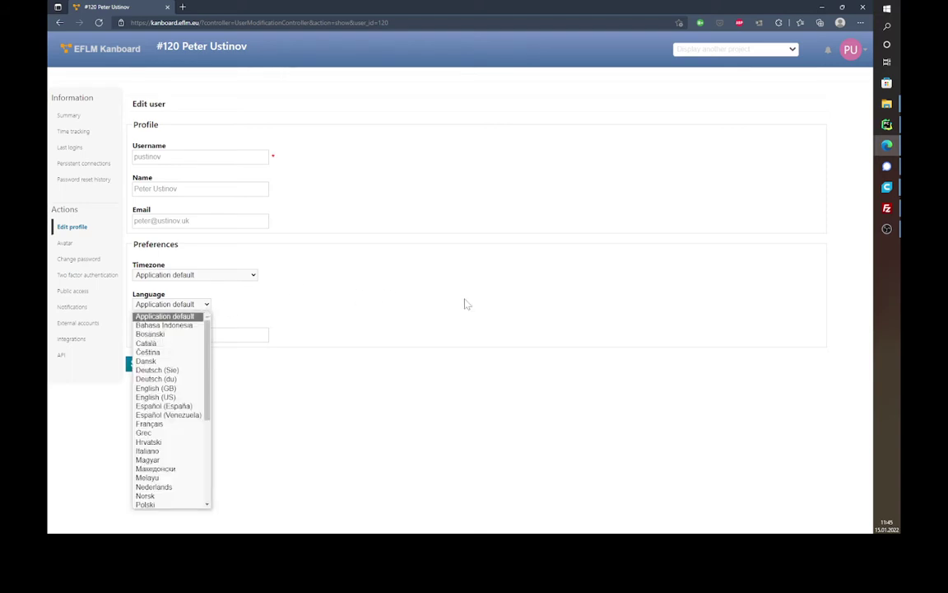
left_click(402, 418)
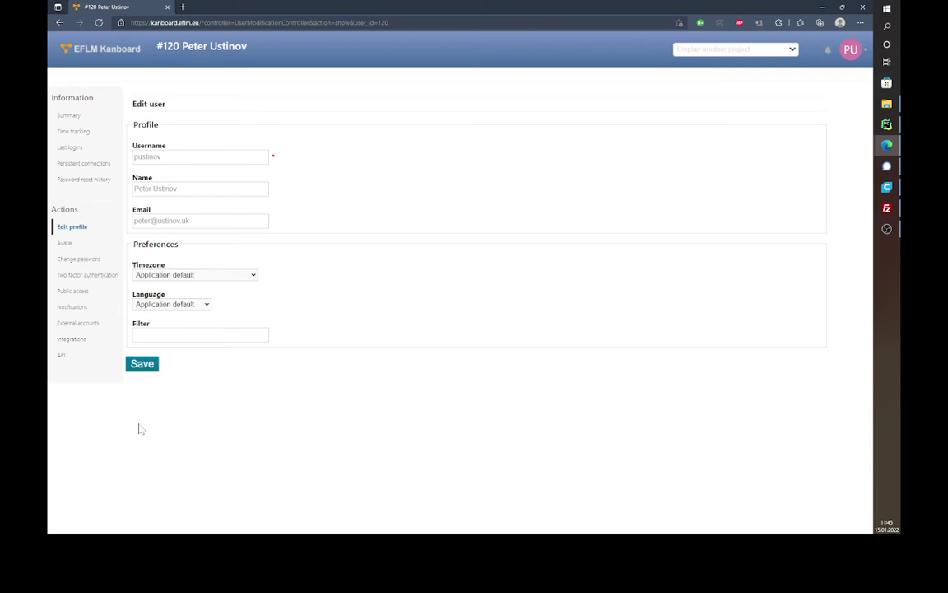
Step: Upload the portrait photo from the Desktop folder as the account's avatar image
left_click(65, 244)
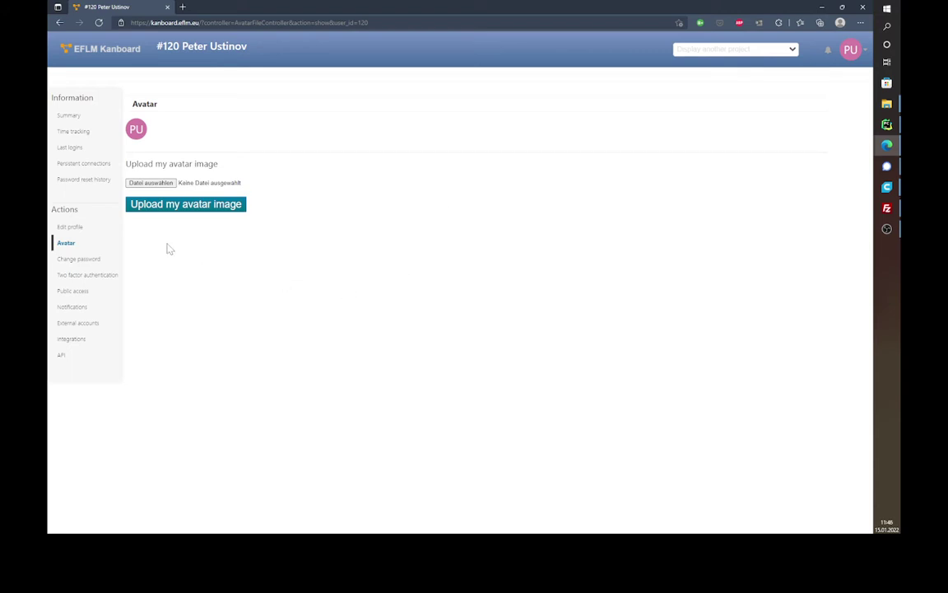
left_click(152, 184)
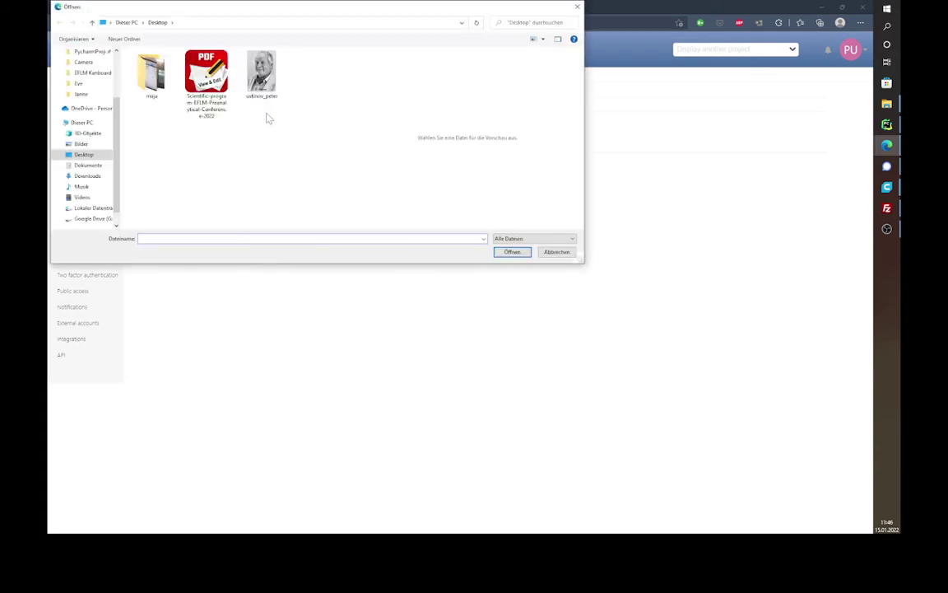
left_click(261, 76)
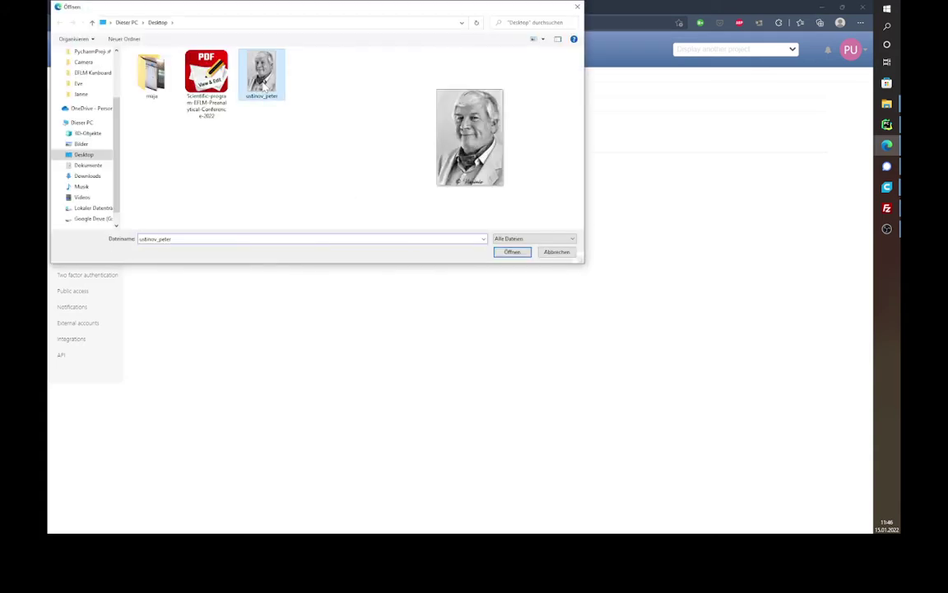
left_click(512, 252)
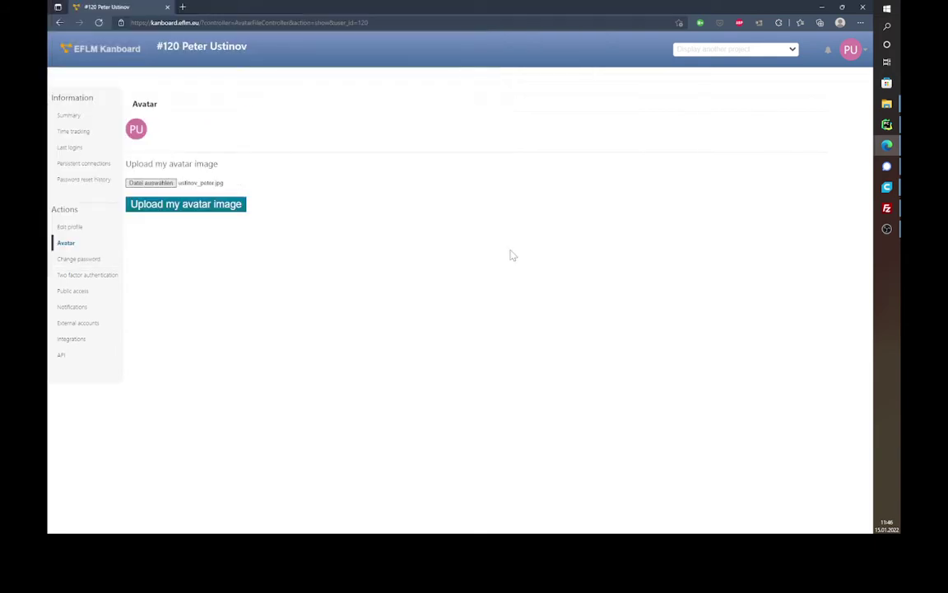
left_click(173, 212)
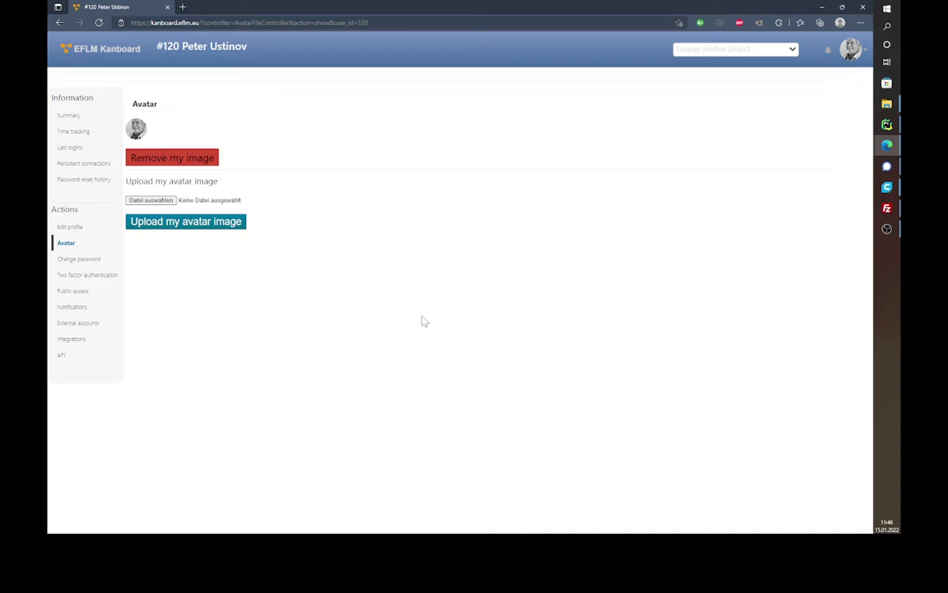
Step: Open the board of "This is a test project" and move the Fourth task card to the top of Work in progress
left_click(99, 53)
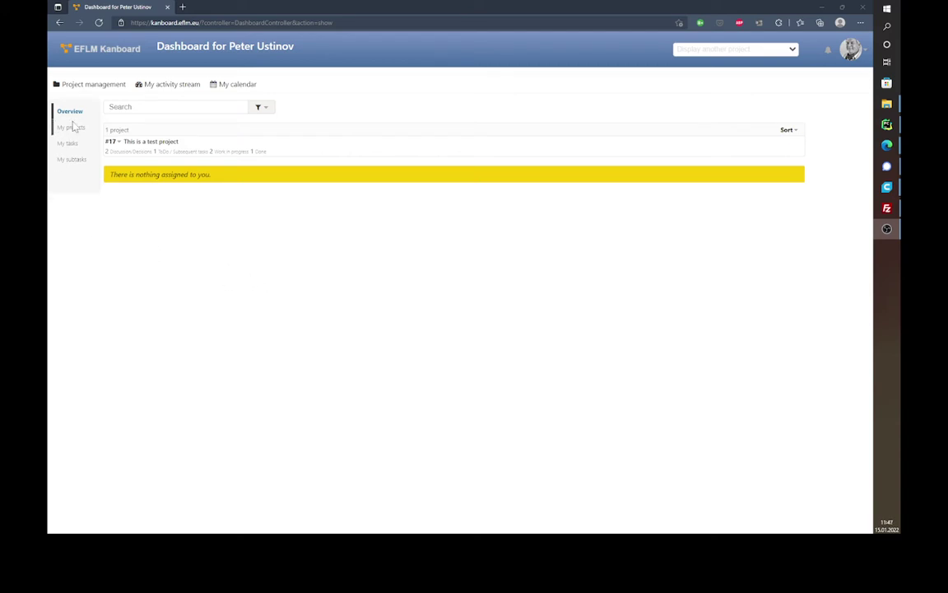
left_click(153, 143)
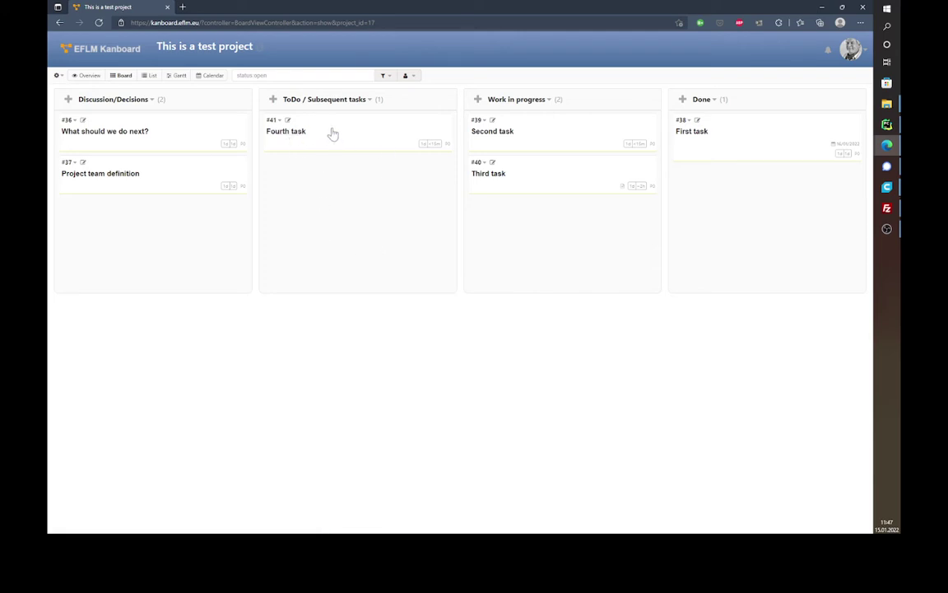
left_click_drag(333, 133, 538, 229)
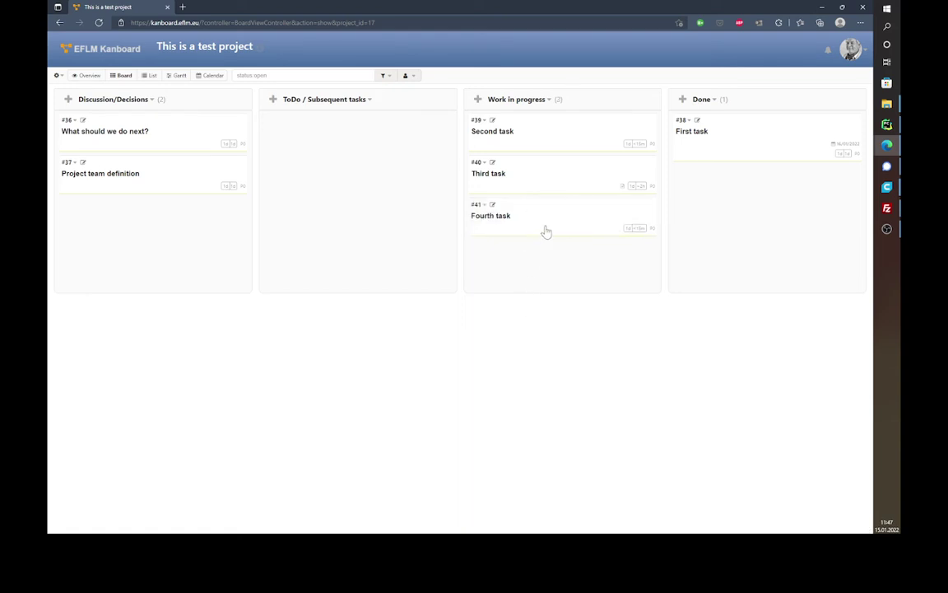
left_click_drag(544, 231, 554, 138)
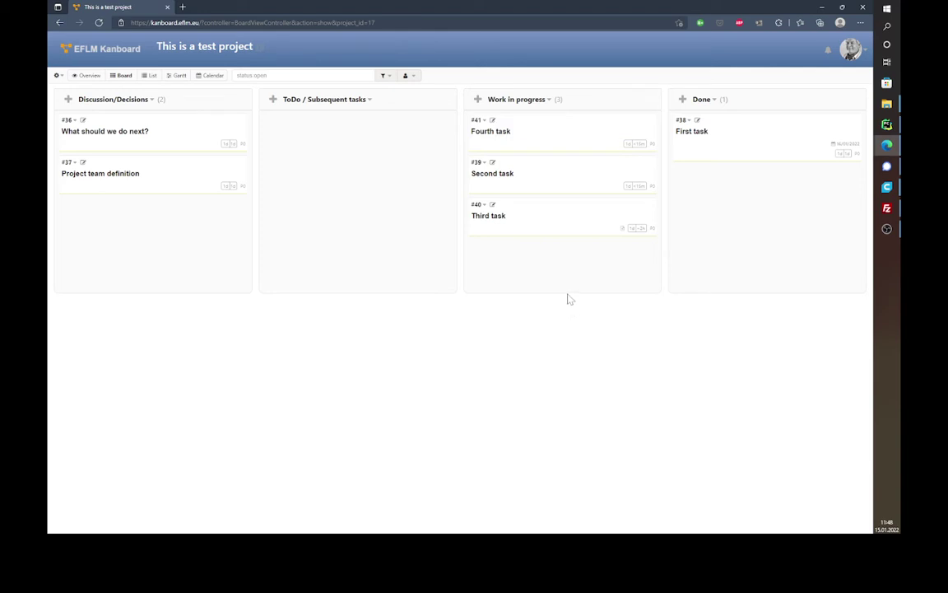
Step: Move the Third task card to Done, then to ToDo / Subsequent tasks, and open it to review its description
left_click_drag(728, 206, 726, 211)
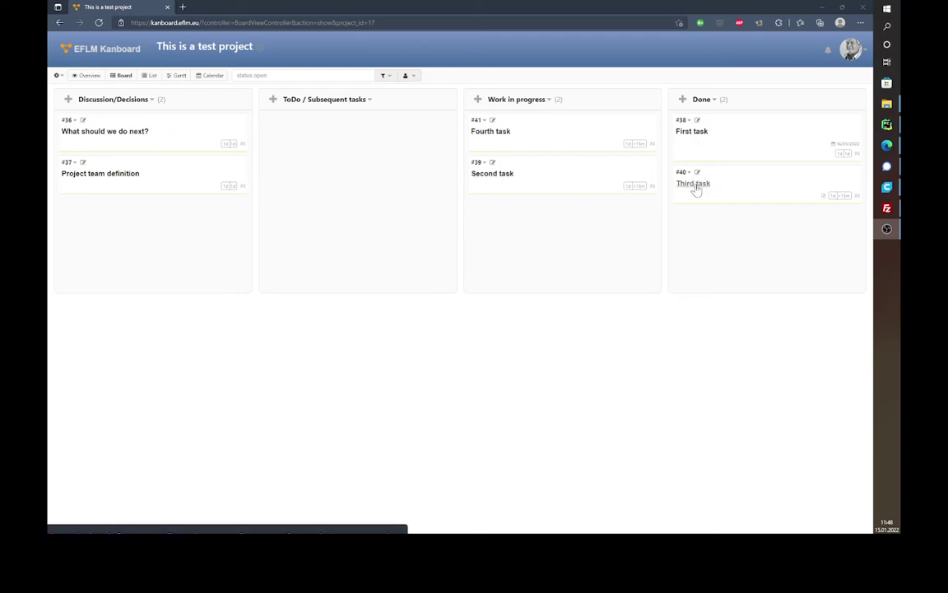
left_click_drag(757, 190, 354, 165)
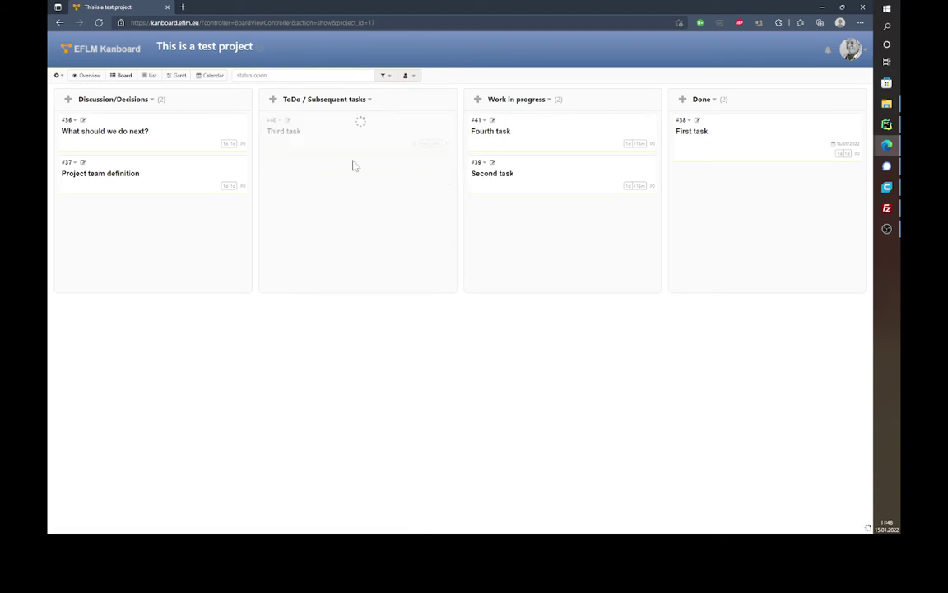
left_click(294, 140)
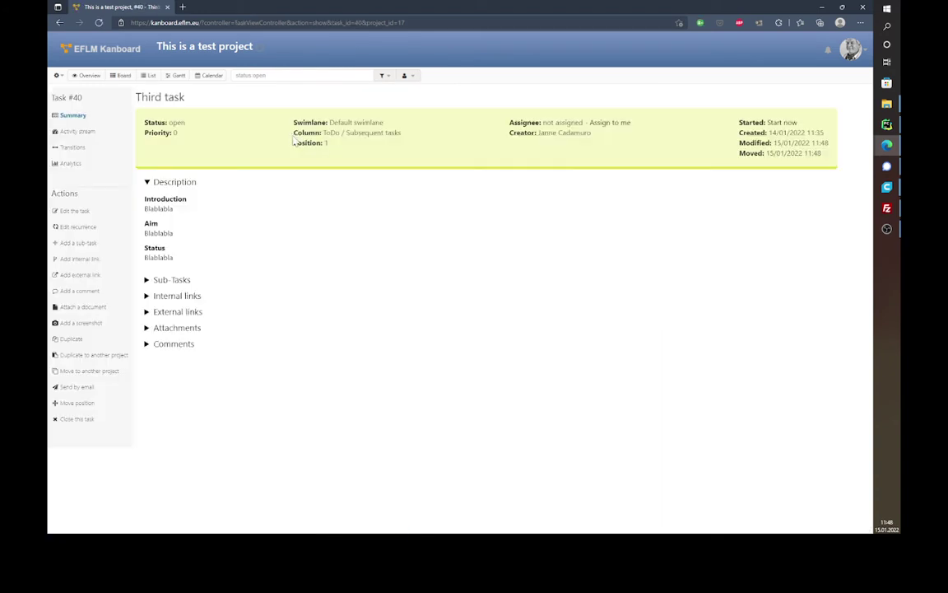
left_click_drag(153, 182, 239, 260)
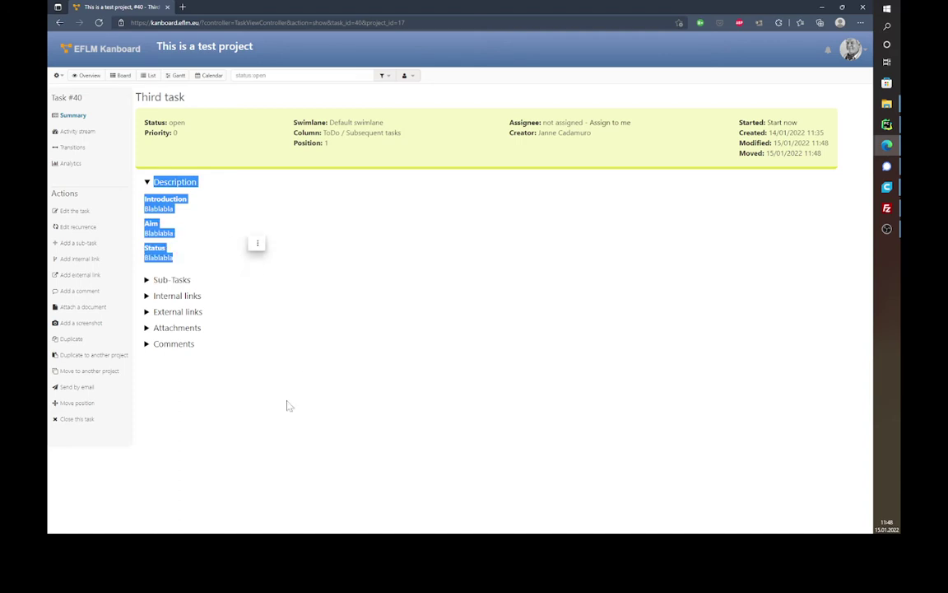
left_click(155, 424)
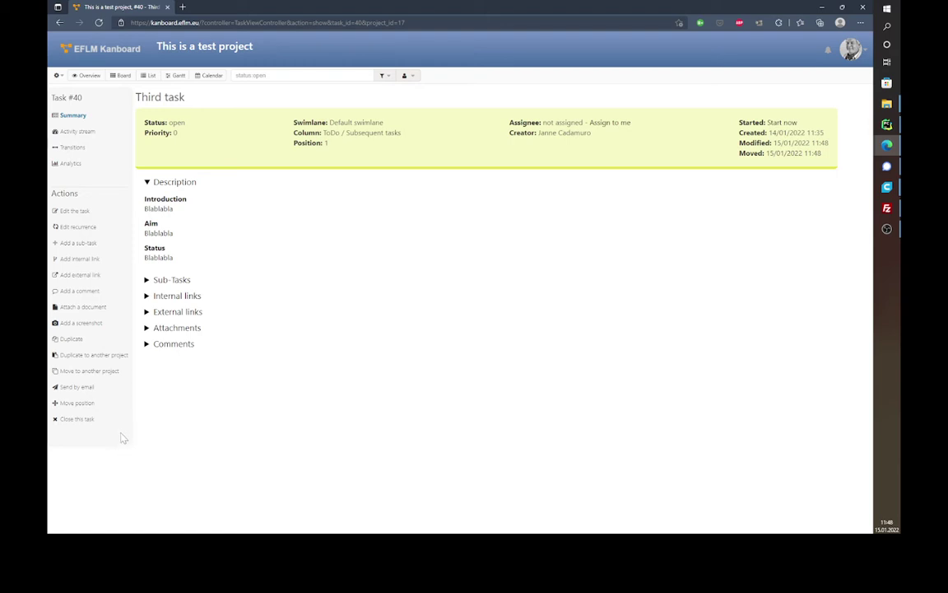
Step: Open the Third task for editing and enlarge its description box
left_click(79, 216)
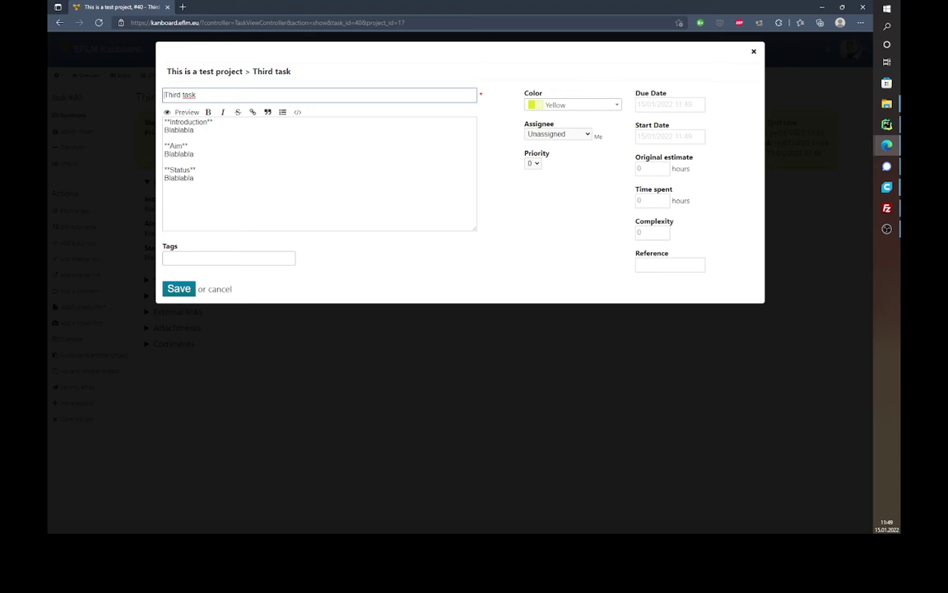
key("ctrl+a")
key("Tab")
key("ctrl+a")
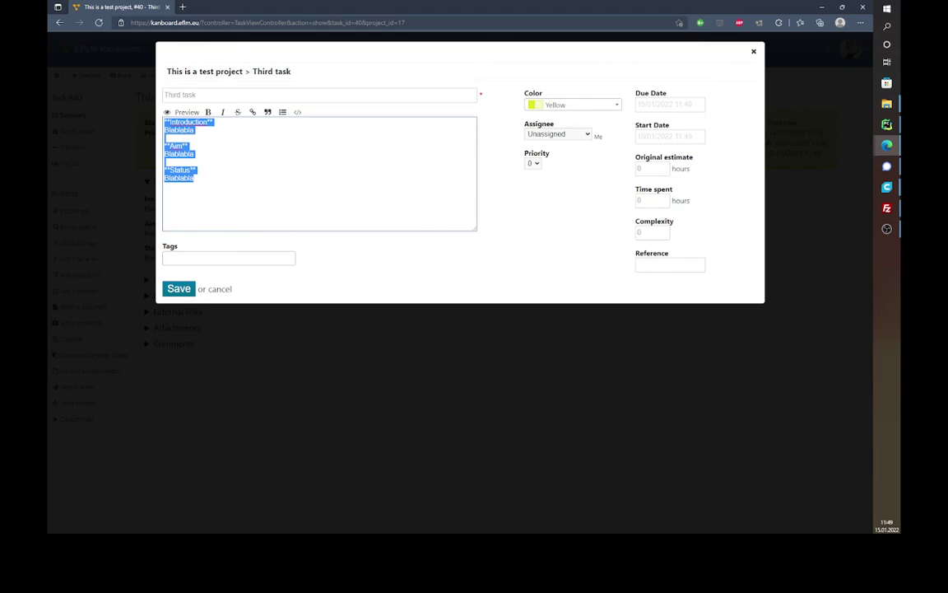
left_click(195, 177)
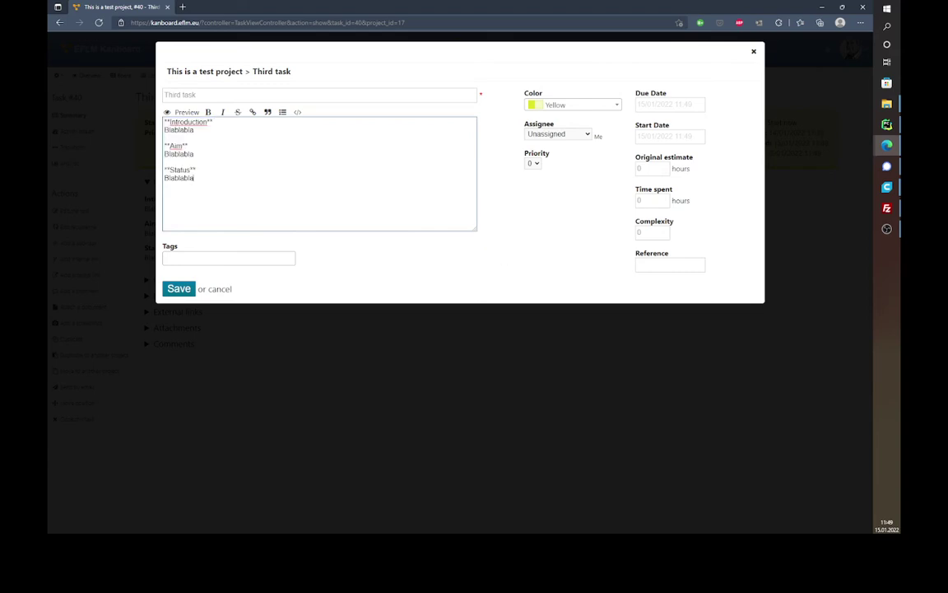
left_click_drag(475, 229, 502, 296)
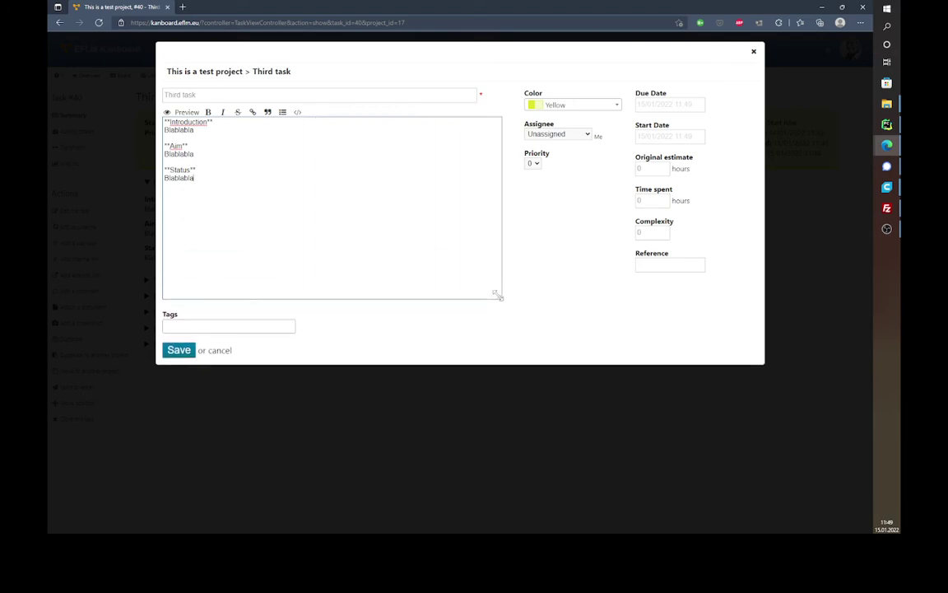
Step: Italicize the "Blablabla" line under the Status heading in the task description
left_click_drag(196, 177, 124, 105)
left_click(194, 178)
left_click_drag(166, 122, 213, 122)
left_click(171, 121)
left_click(212, 122)
left_click_drag(194, 178, 136, 180)
left_click(222, 112)
left_click(201, 178)
Step: Preview the formatted task description and return to the writing view
left_click(186, 112)
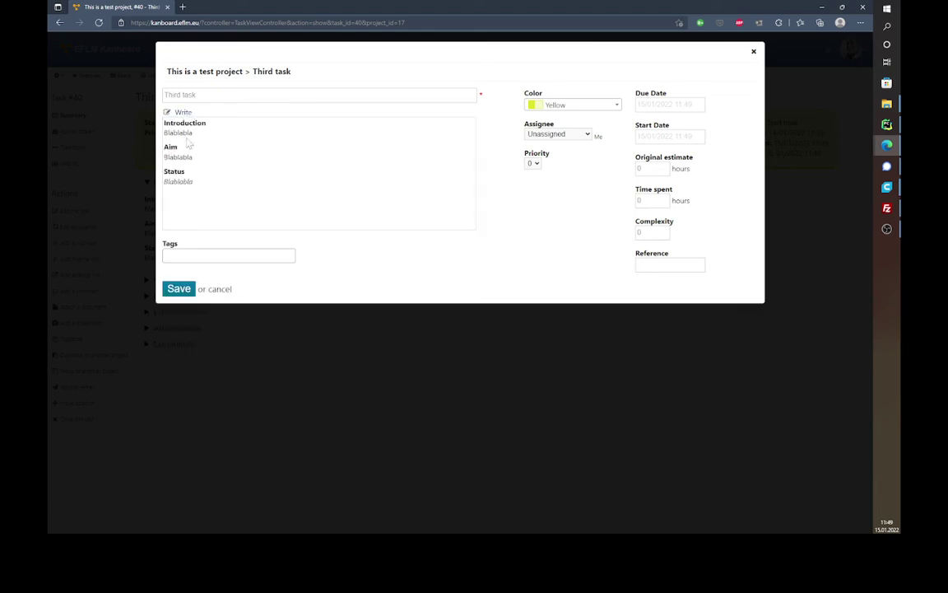
double_click(176, 182)
left_click(199, 153)
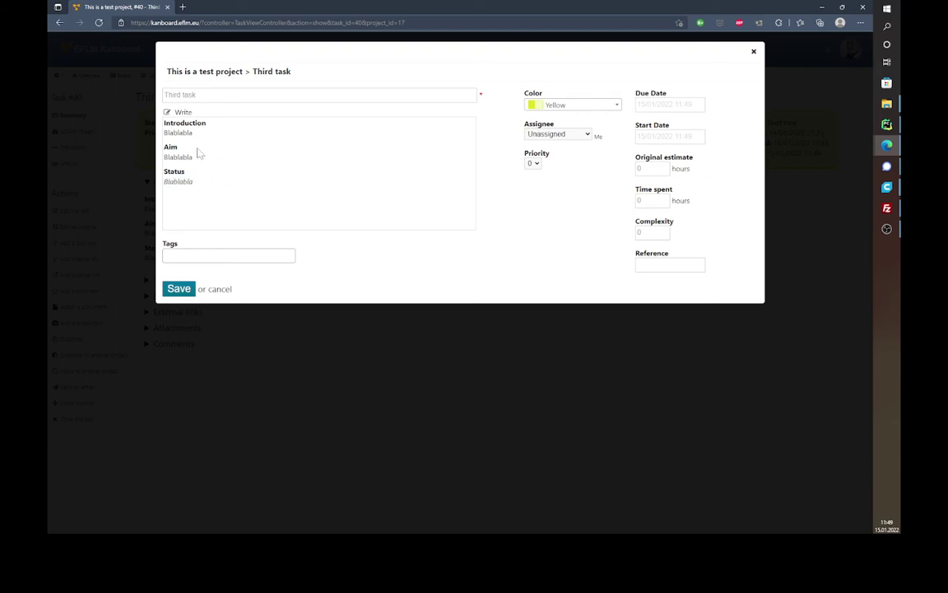
left_click(176, 112)
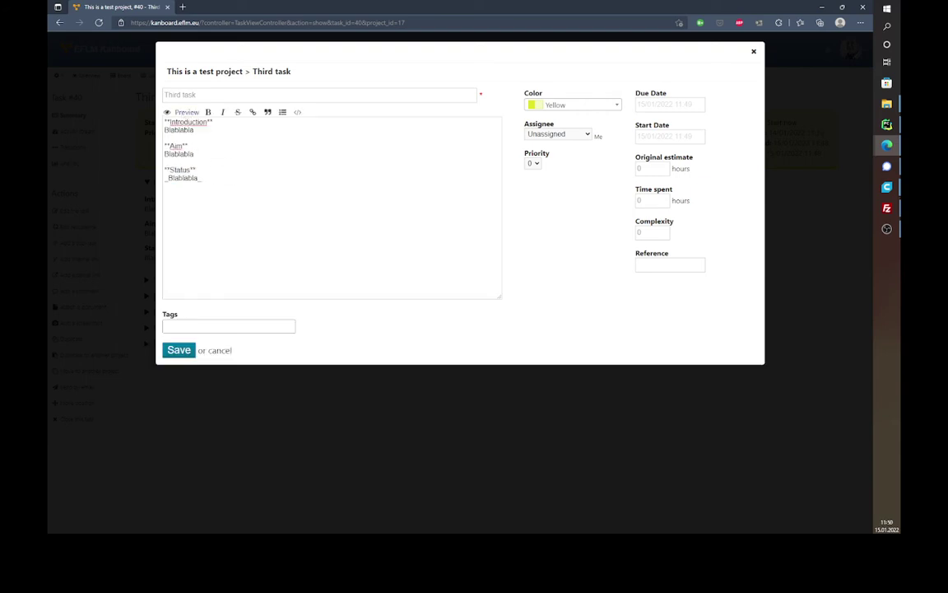
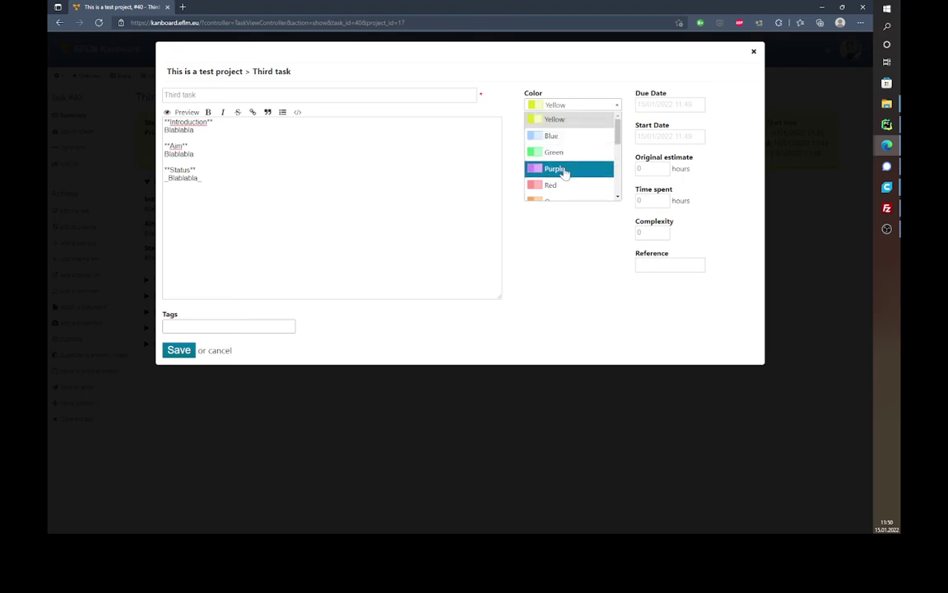
Step: Set the task's color to Purple, assign it to the signed-in user, and save the task
left_click(563, 169)
left_click(587, 135)
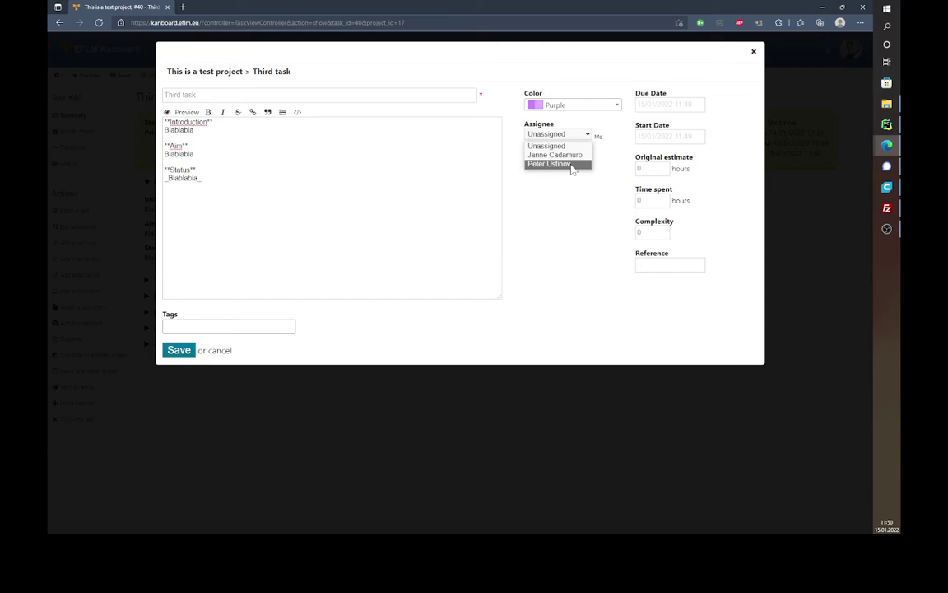
left_click(572, 166)
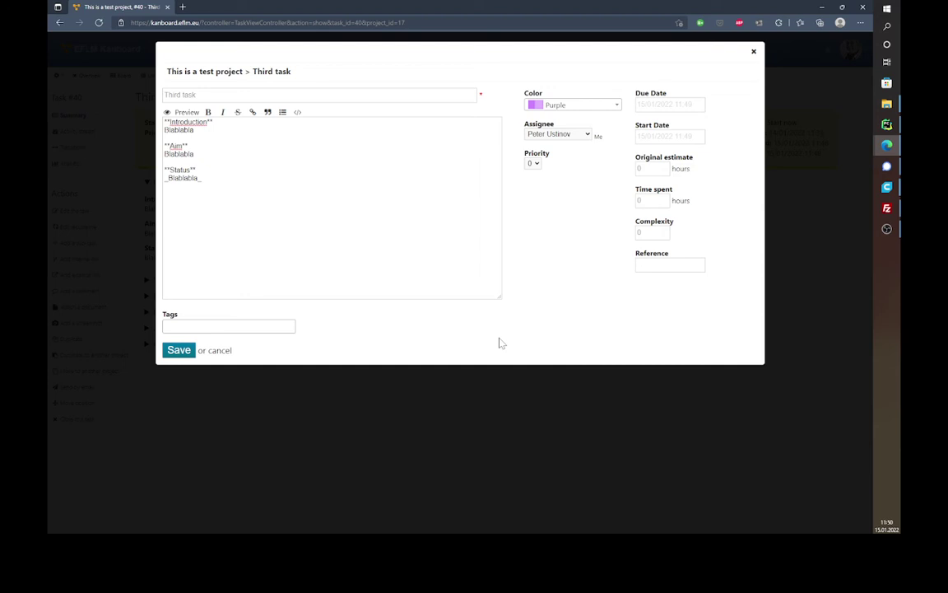
left_click(174, 352)
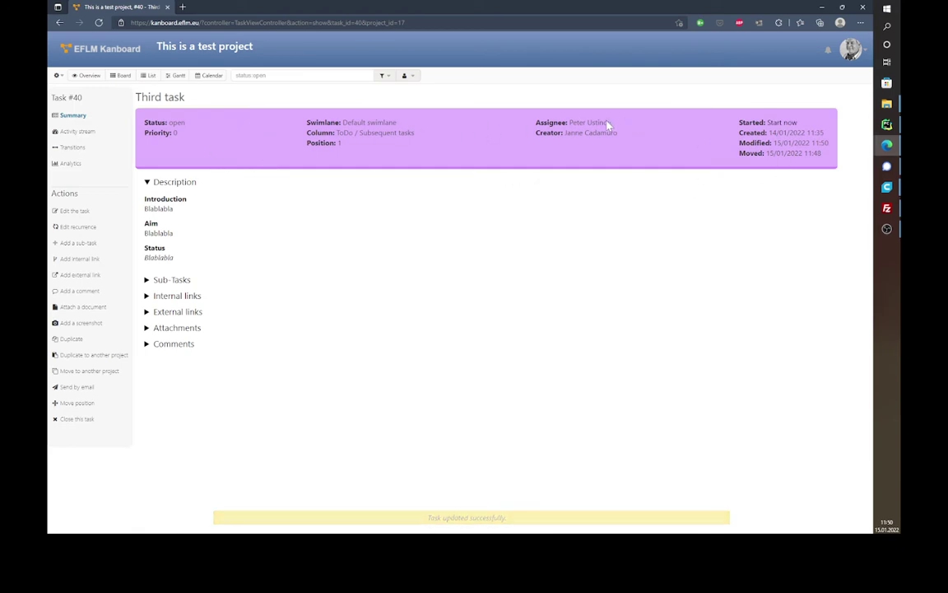
left_click_drag(613, 122, 525, 118)
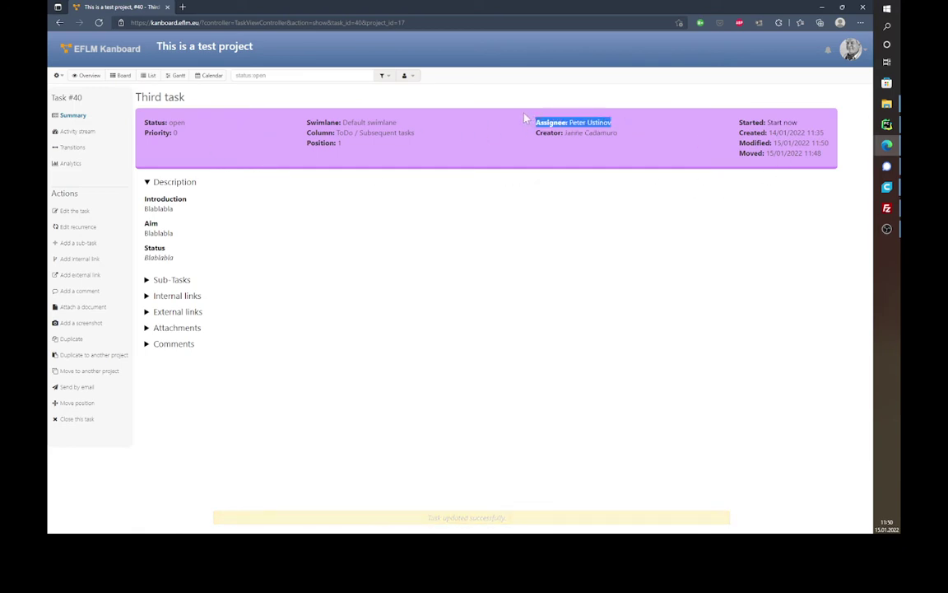
left_click_drag(182, 280, 148, 178)
left_click(173, 272)
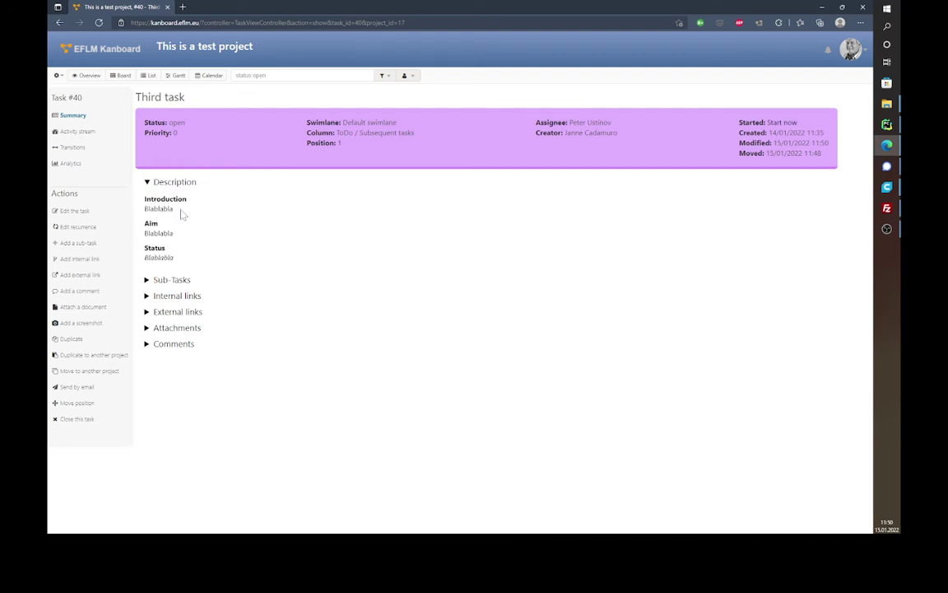
Step: Add a sub-task titled "Subtask1" to the Third task, with the option to create another sub-task enabled
left_click(76, 244)
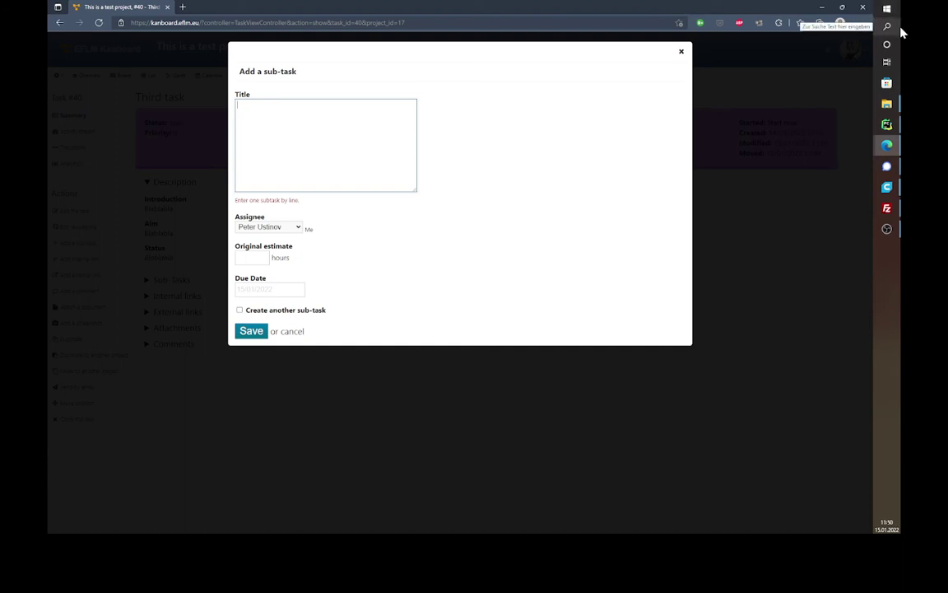
type("Subtask1")
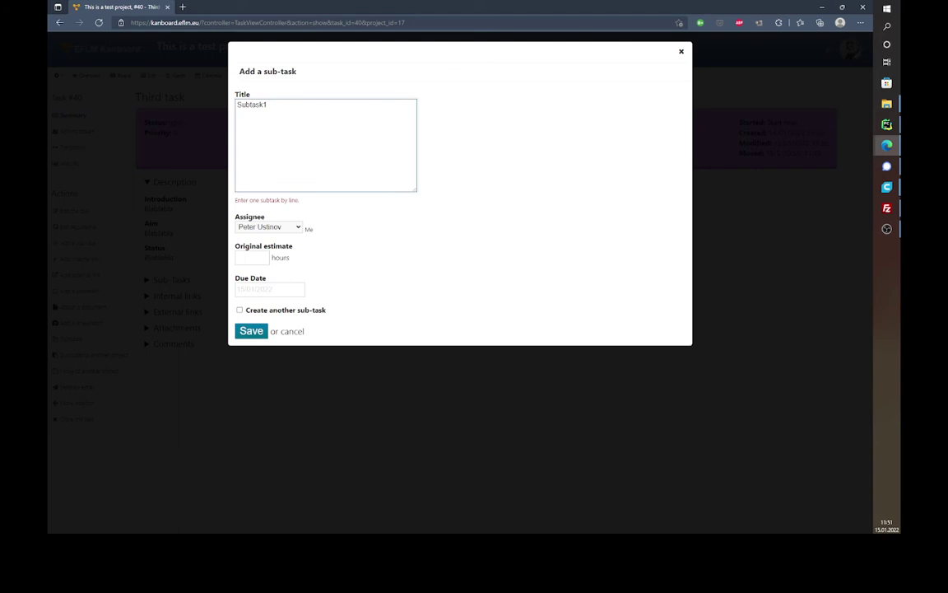
left_click(255, 312)
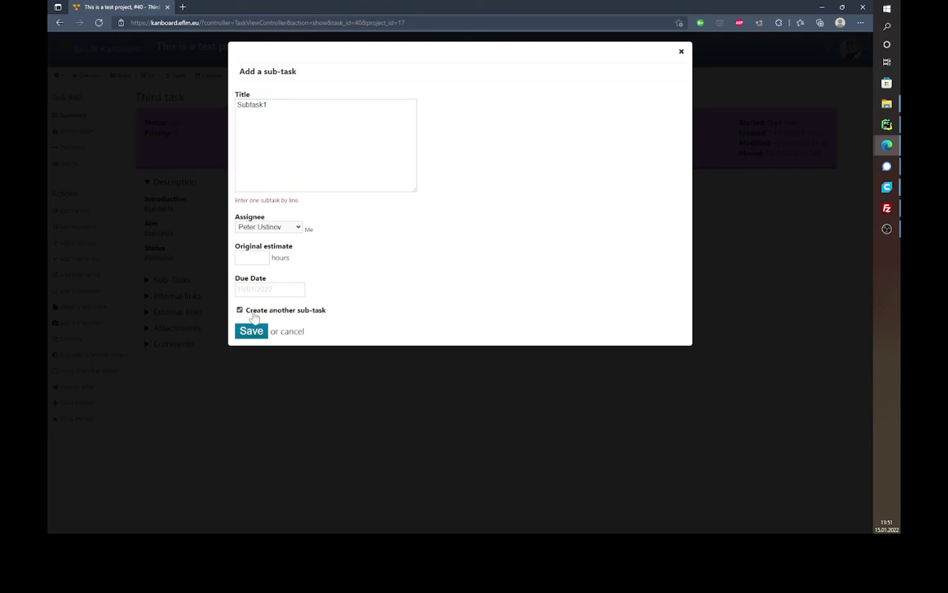
left_click(252, 333)
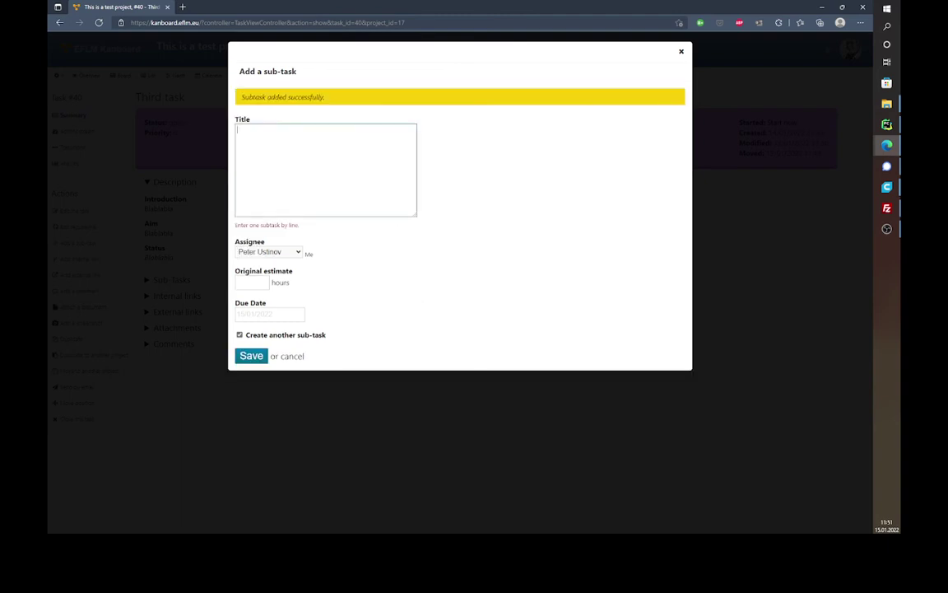
Step: Add a second sub-task titled "Subtask2", assign it to the other project member, and save it without creating another
type("Subtask2")
left_click(293, 254)
left_click(265, 273)
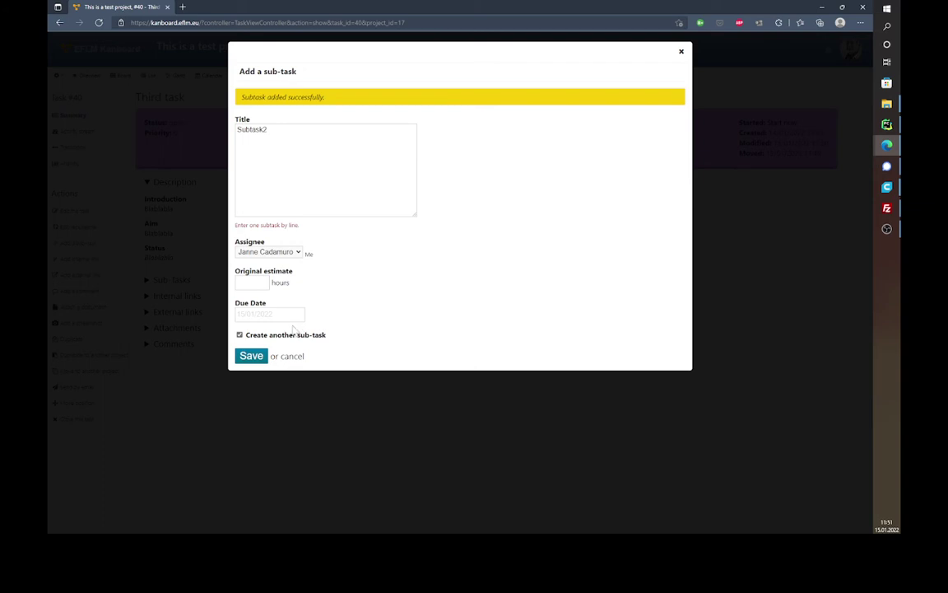
left_click(265, 339)
left_click(251, 355)
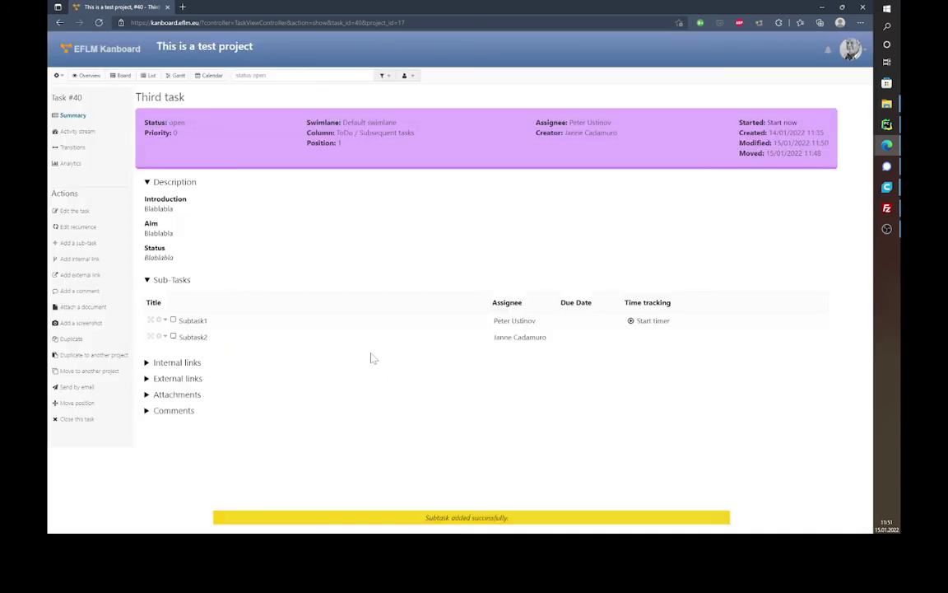
Step: Cycle Subtask1's status through in progress and completed back to not started, and check its available actions
left_click_drag(163, 279, 708, 339)
left_click(206, 436)
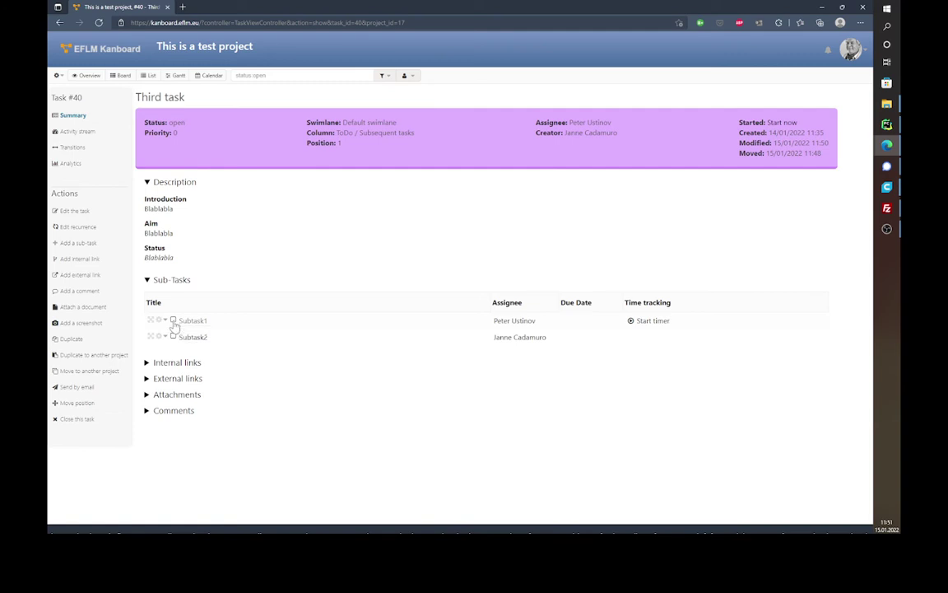
left_click(174, 321)
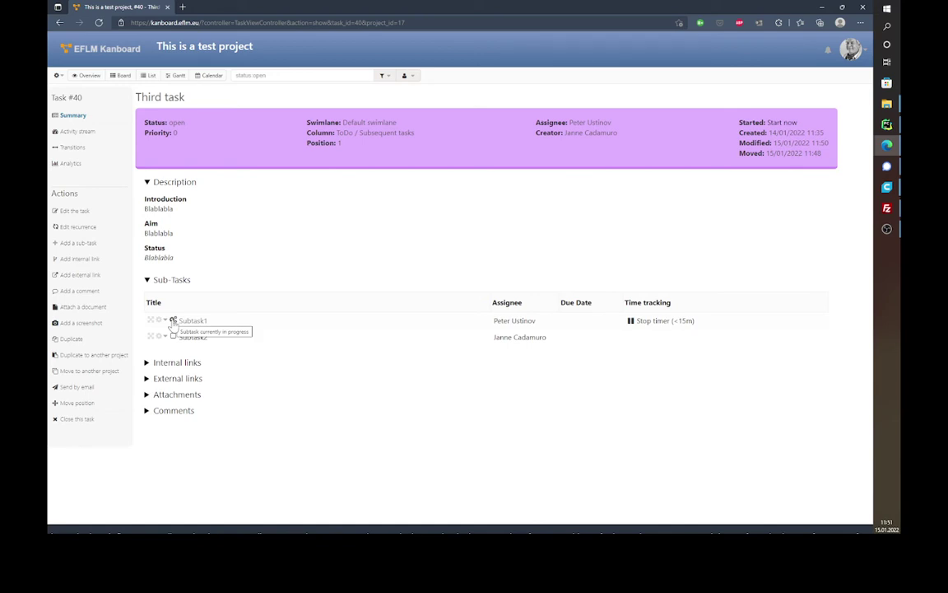
left_click(174, 321)
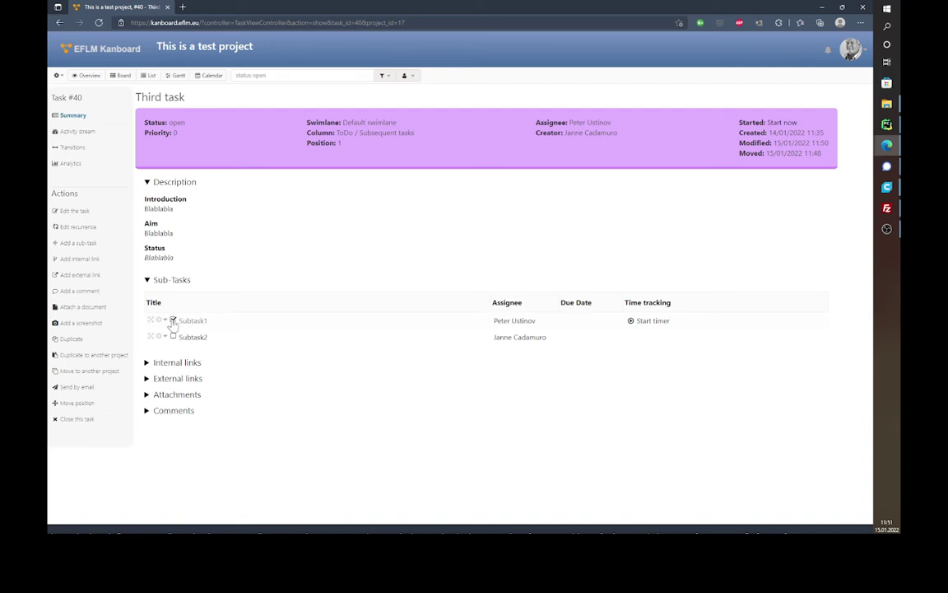
left_click(173, 323)
left_click(164, 320)
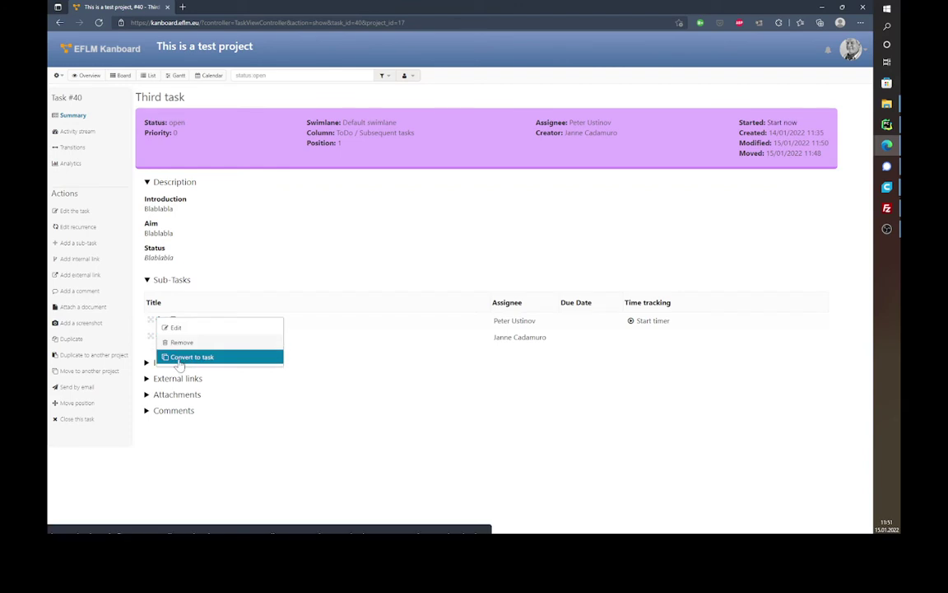
left_click(211, 468)
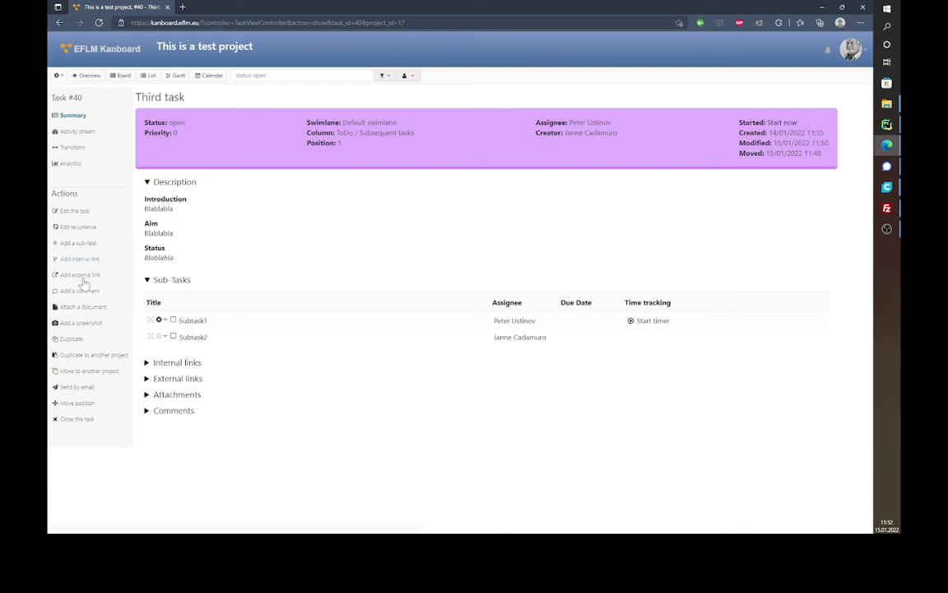
left_click(75, 275)
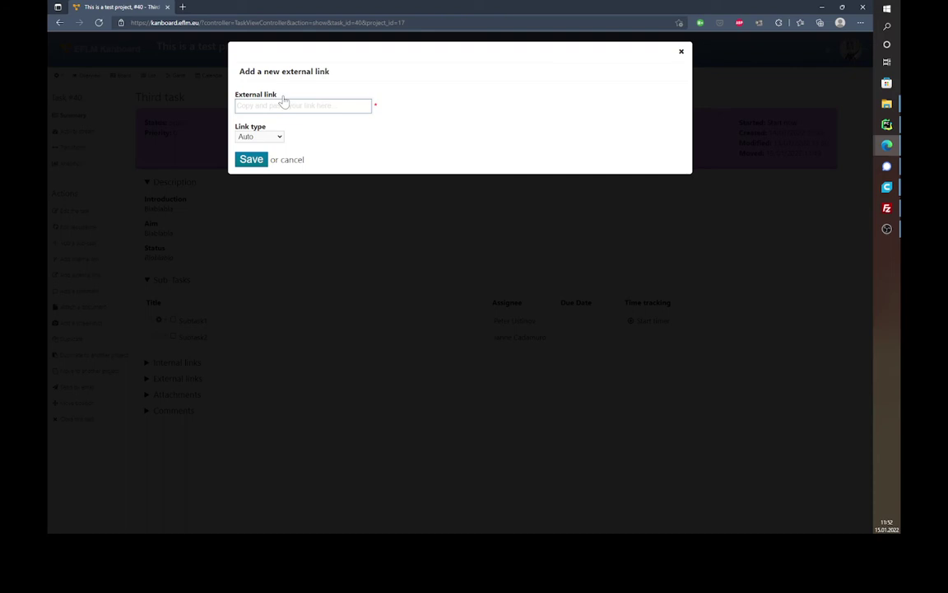
type("https://ww")
left_click(257, 138)
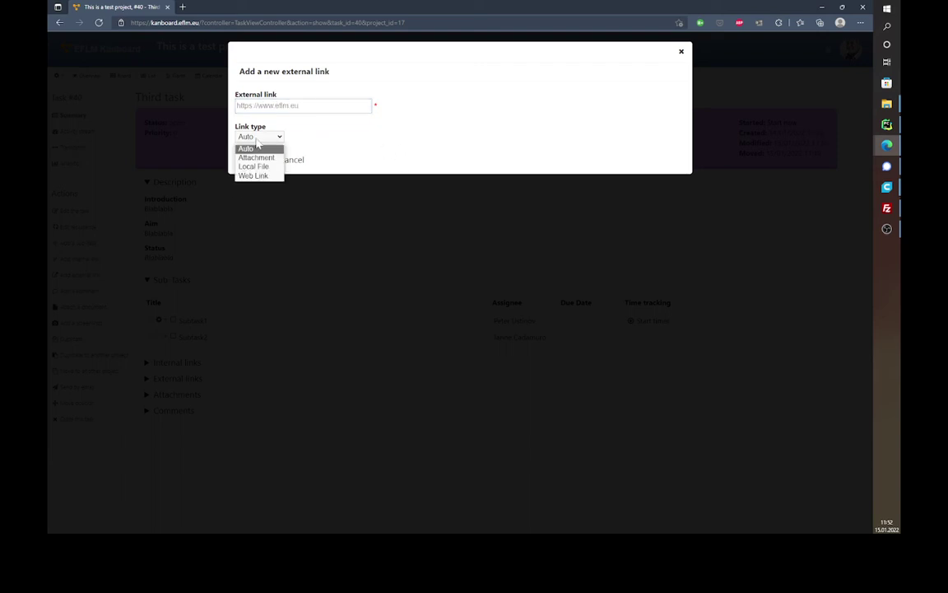
left_click(324, 140)
left_click(251, 160)
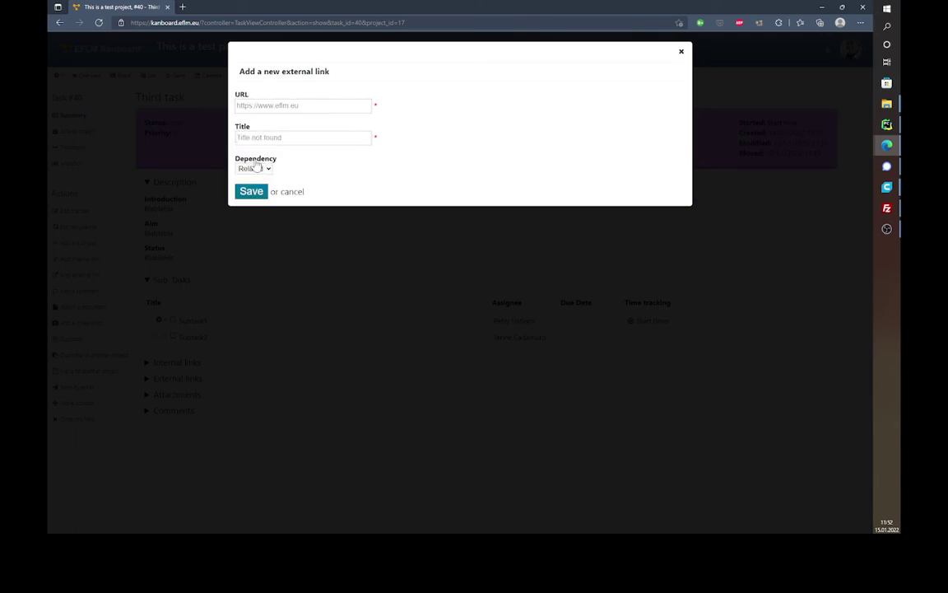
left_click_drag(284, 138, 203, 146)
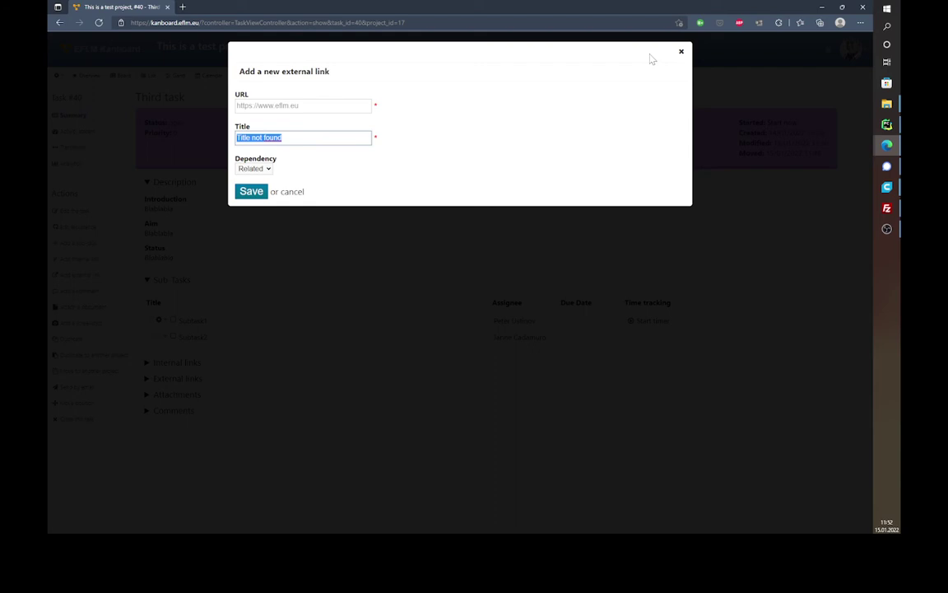
type("EFLM")
left_click(250, 192)
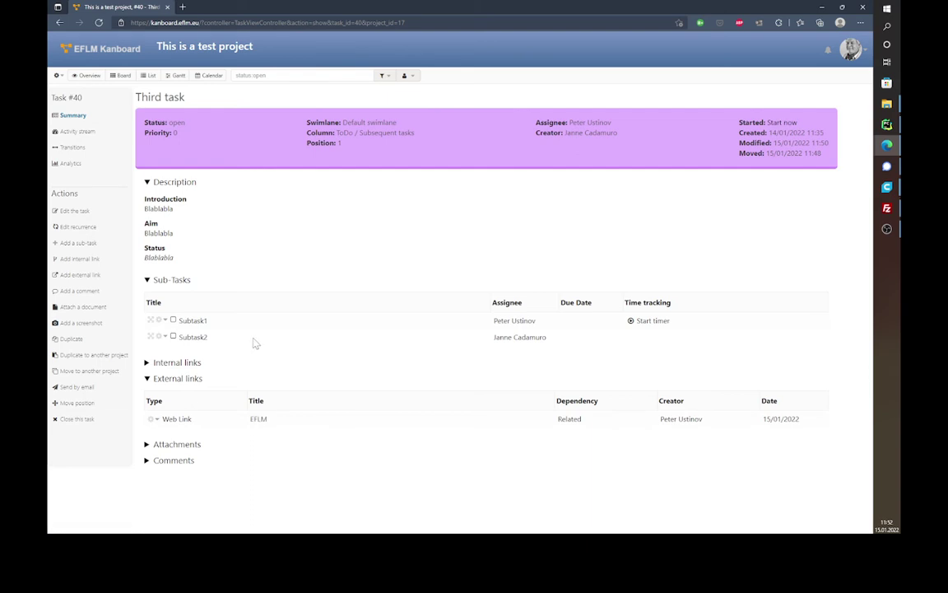
Step: Add the comment "Comment #1" in bold to the task
left_click(79, 291)
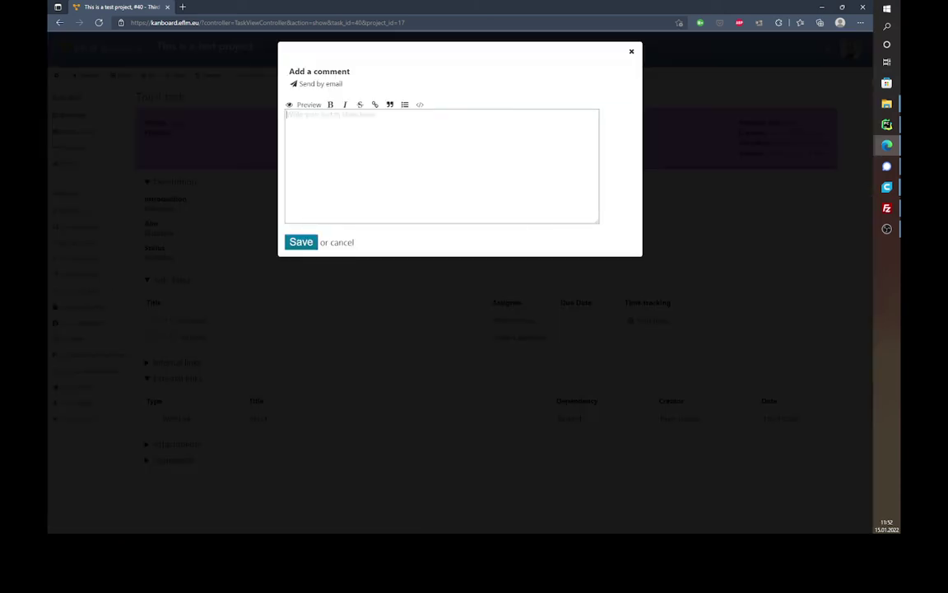
type("Comment")
key("BackSpace")
key("BackSpace")
type("ment #1")
left_click_drag(329, 114, 312, 109)
left_click(330, 104)
left_click(300, 243)
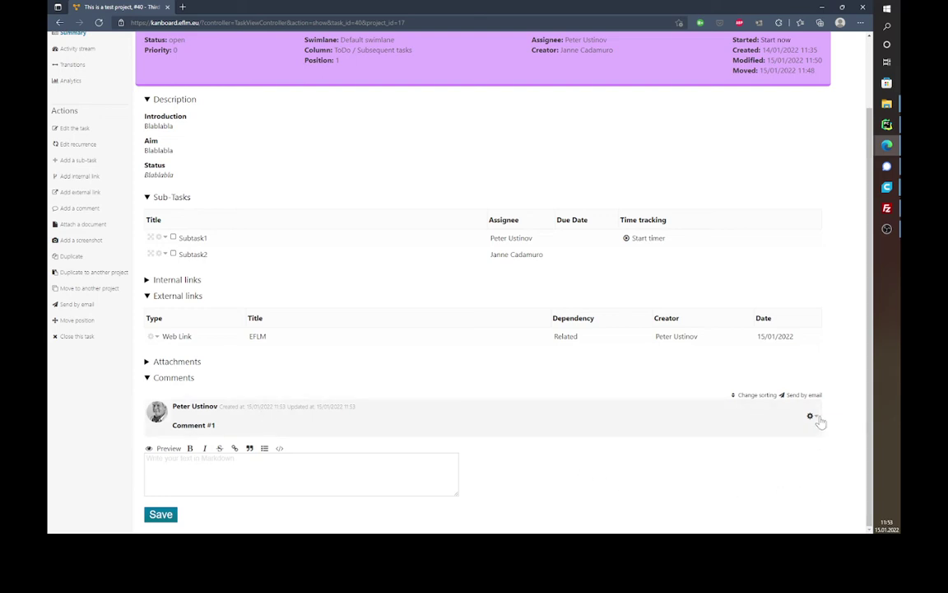
left_click(816, 418)
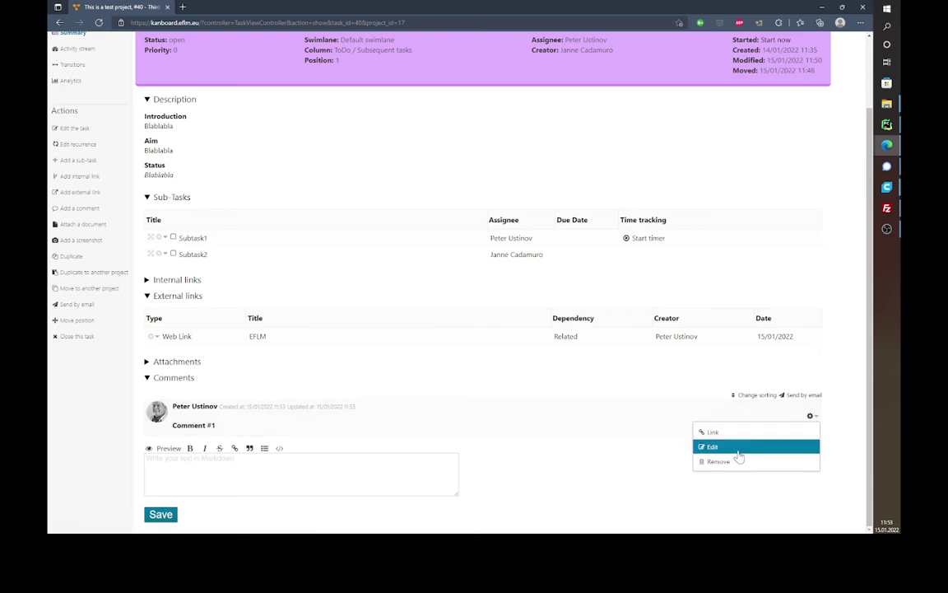
left_click(617, 494)
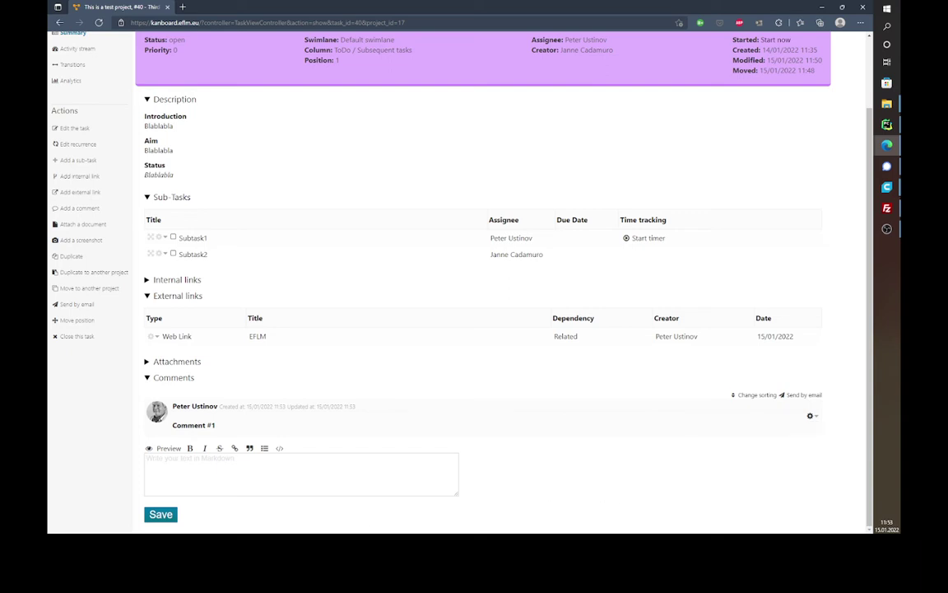
Step: Add a second comment "Comment #2" in italics to the task
left_click(79, 208)
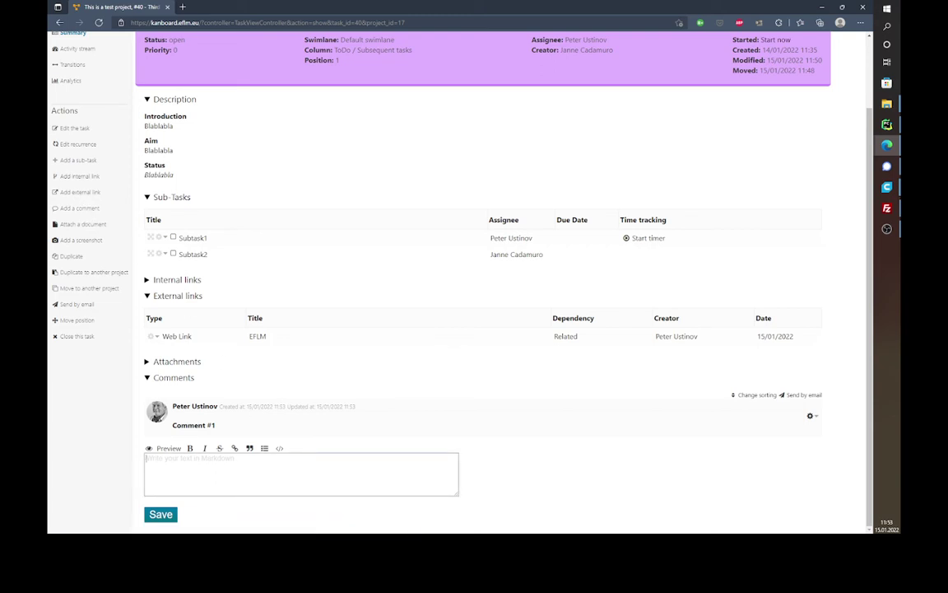
type("Comment #2")
key("ctrl+a")
left_click(204, 448)
left_click(174, 514)
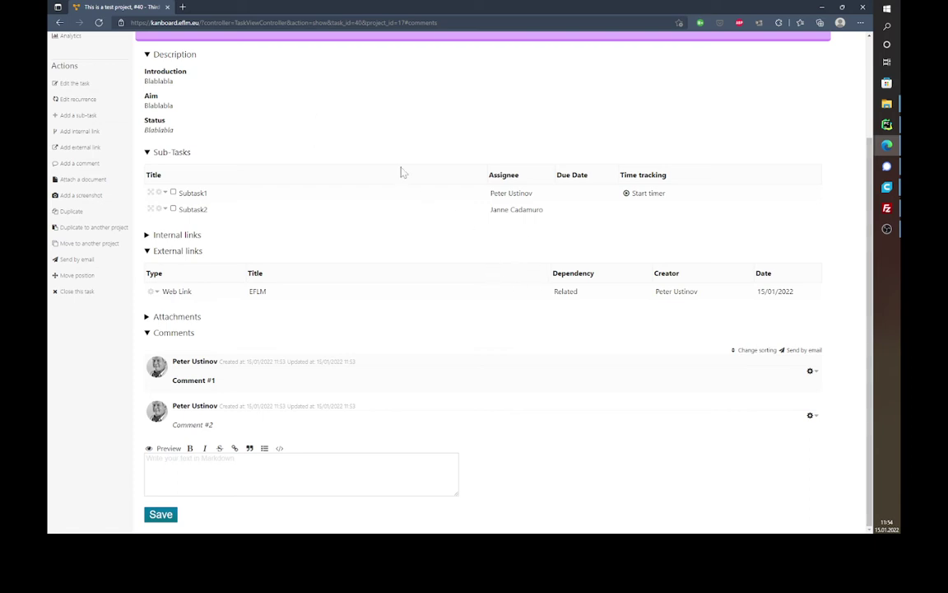
Step: Attach the Scientific-program-EFLM-Preanalytical-Conference-2022 PDF from the Desktop to the task and upload it
left_click(69, 181)
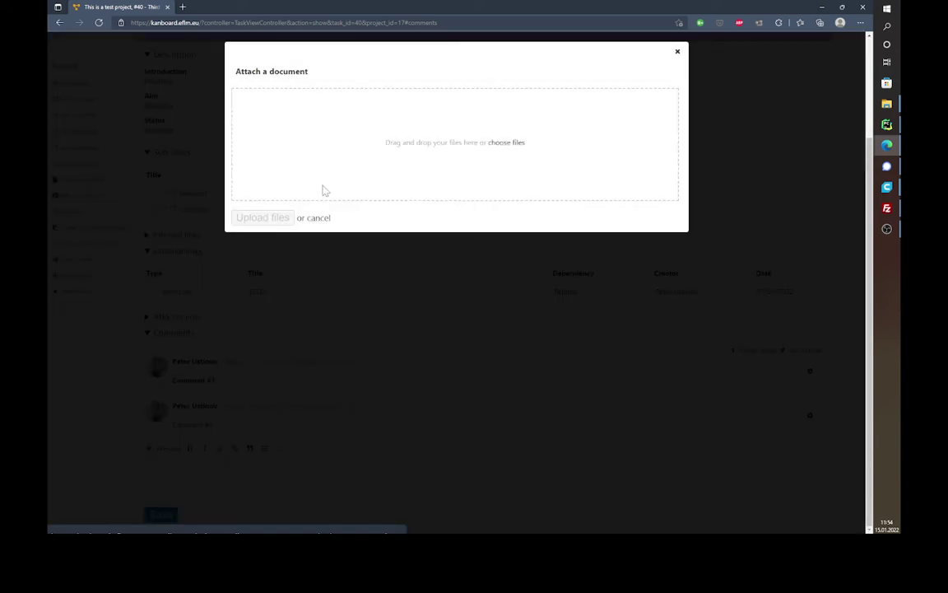
left_click(512, 145)
left_click(205, 82)
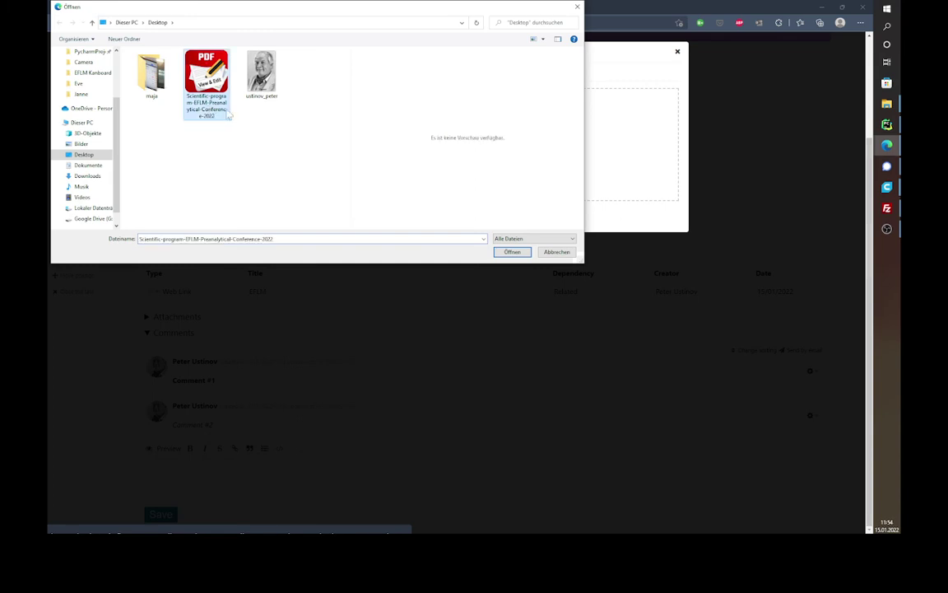
left_click(256, 97)
left_click(212, 89)
left_click(512, 251)
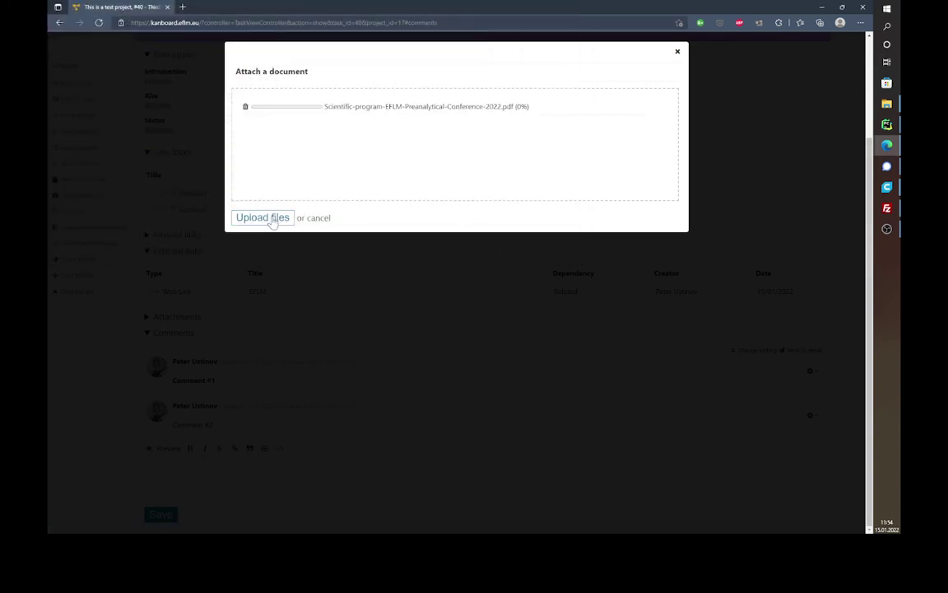
left_click(269, 219)
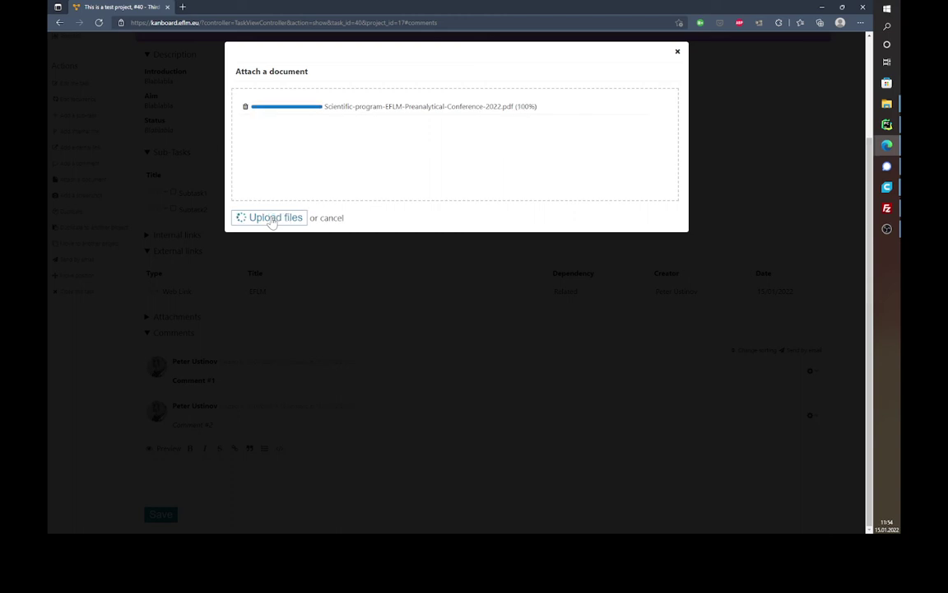
left_click(259, 122)
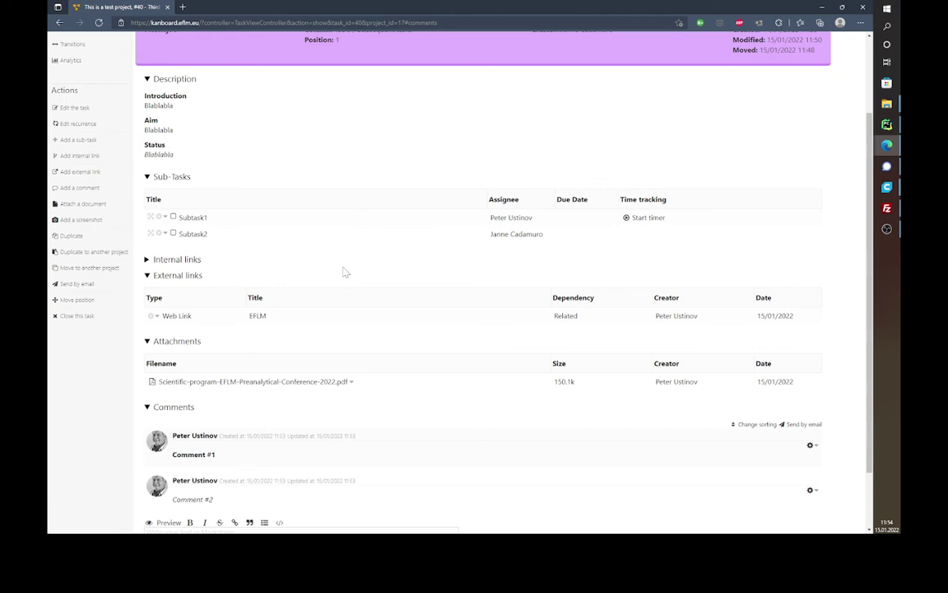
Step: Download the attached Scientific-program-EFLM-Preanalytical-Conference-2022.pdf and open the downloaded copy to view its pages
scroll(322, 269, "down", 2)
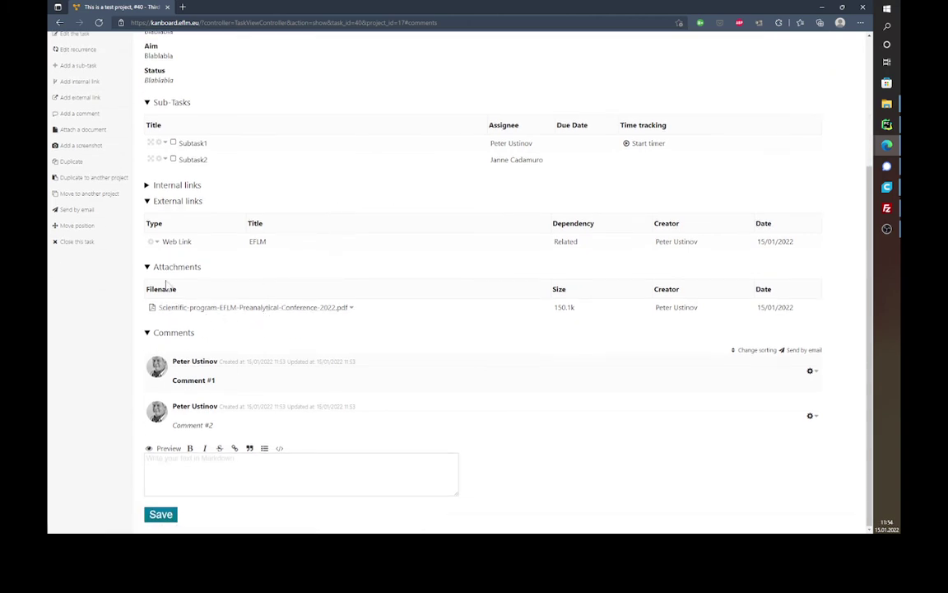
left_click_drag(155, 289, 762, 322)
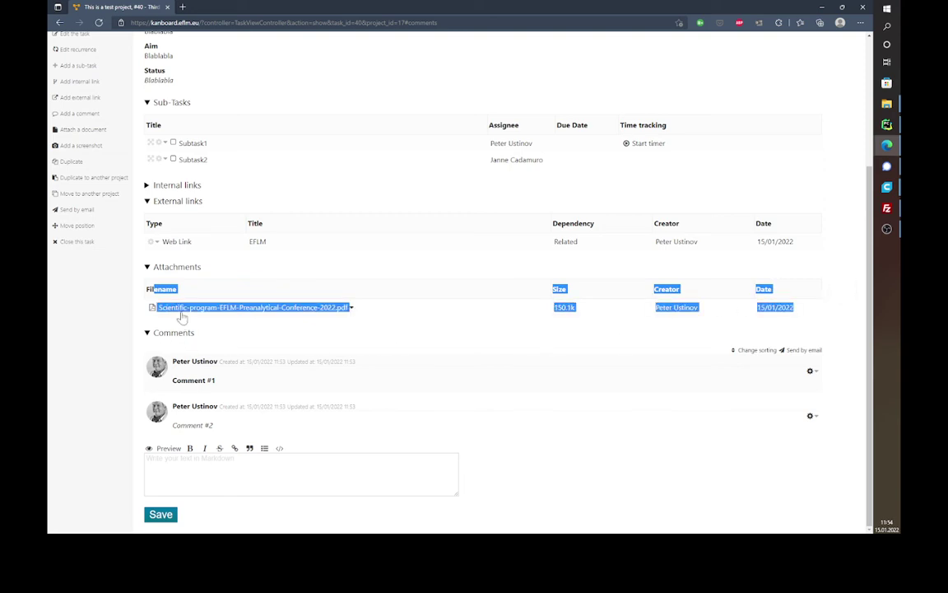
left_click(234, 292)
left_click(216, 312)
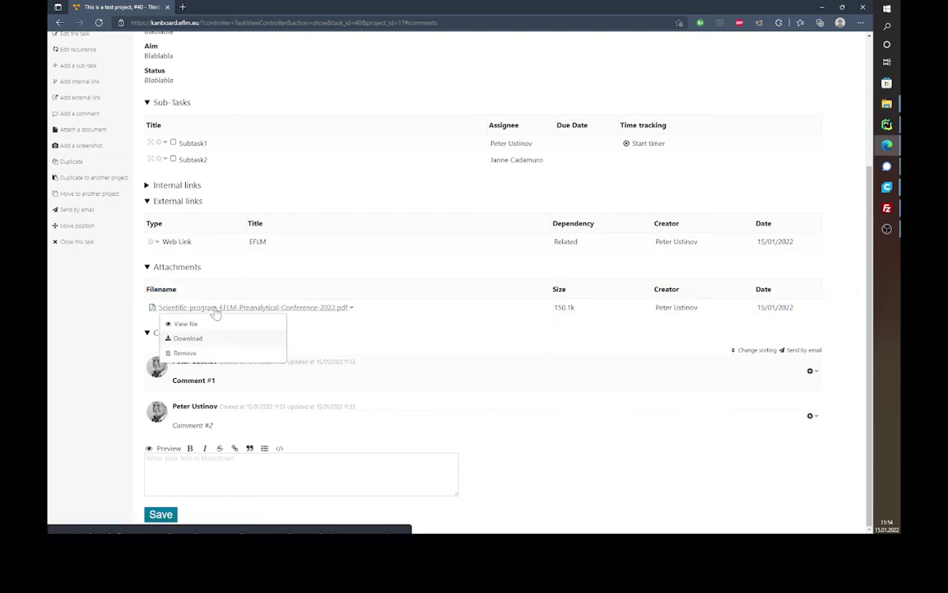
left_click(189, 340)
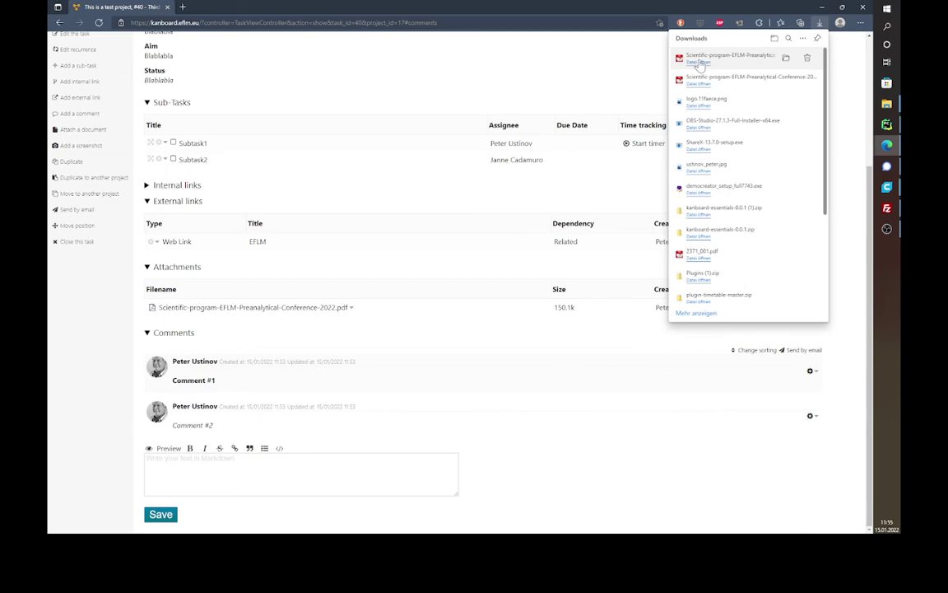
left_click(698, 62)
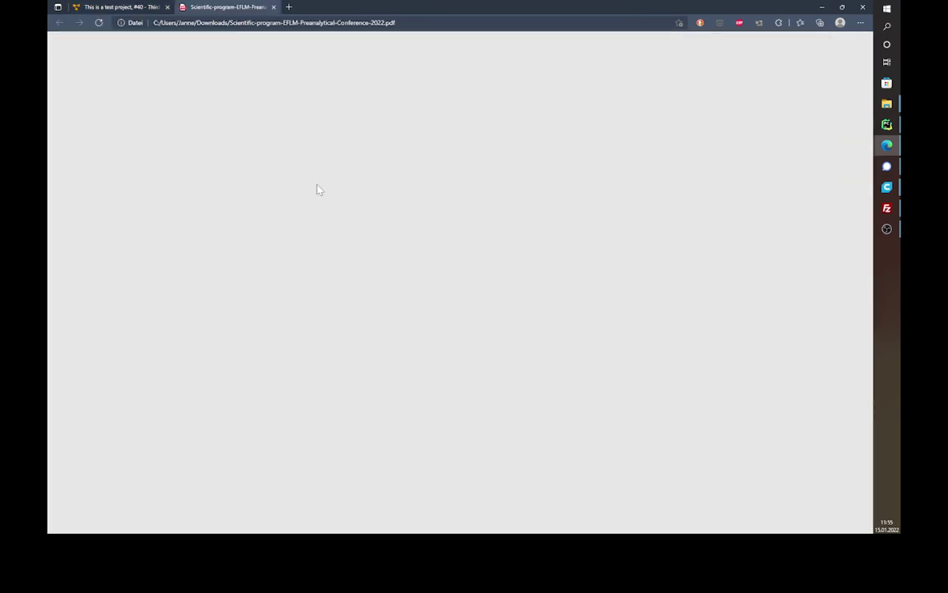
scroll(422, 257, "down", 15)
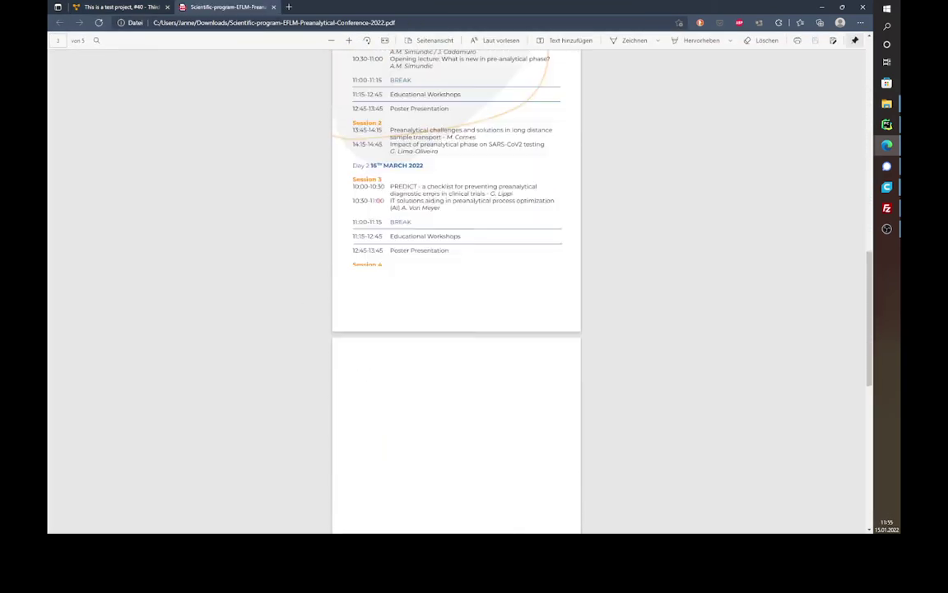
Step: Close the downloaded conference program PDF and return from the task page to the project board
scroll(422, 256, "up", 14)
scroll(422, 257, "up", 1)
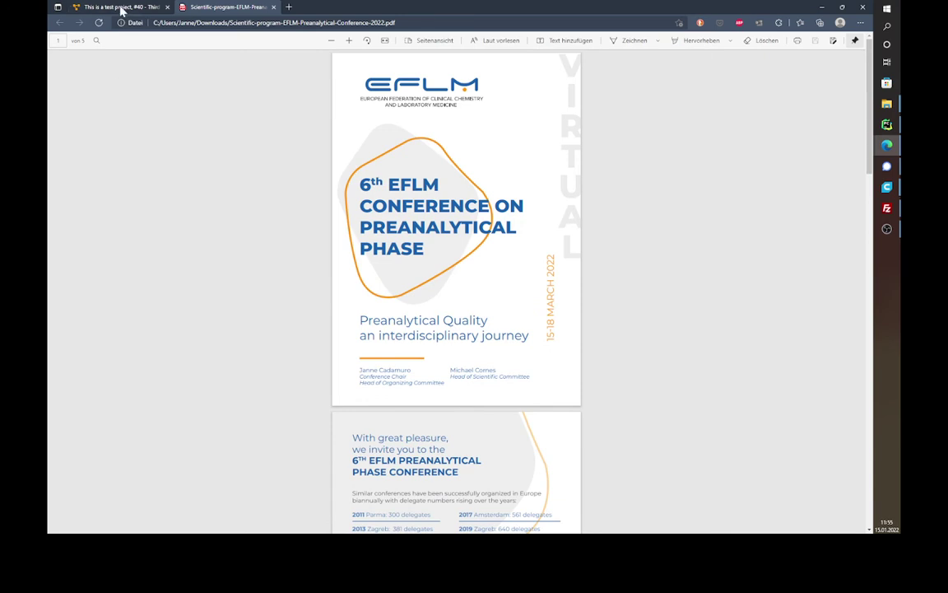
left_click(273, 7)
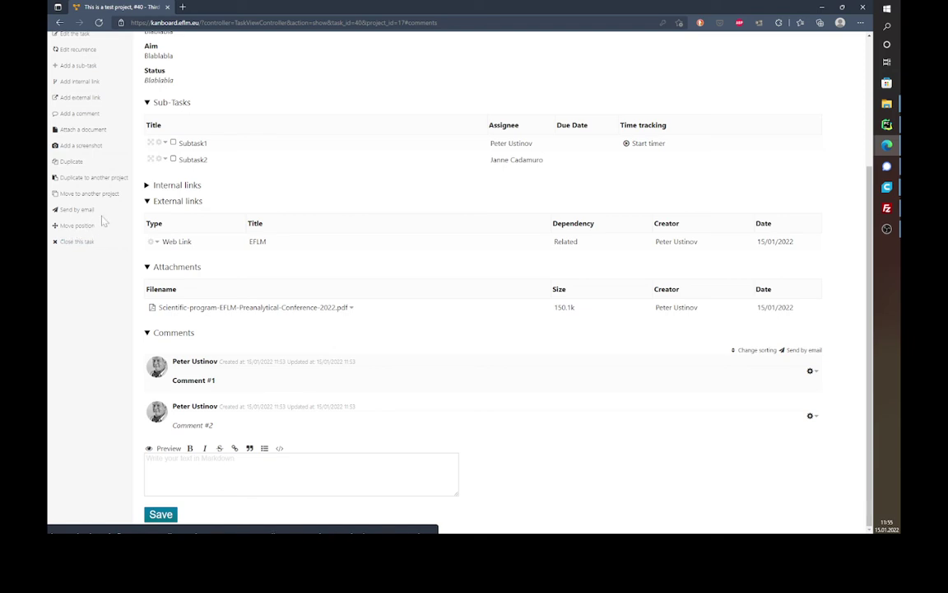
scroll(244, 190, "up", 3)
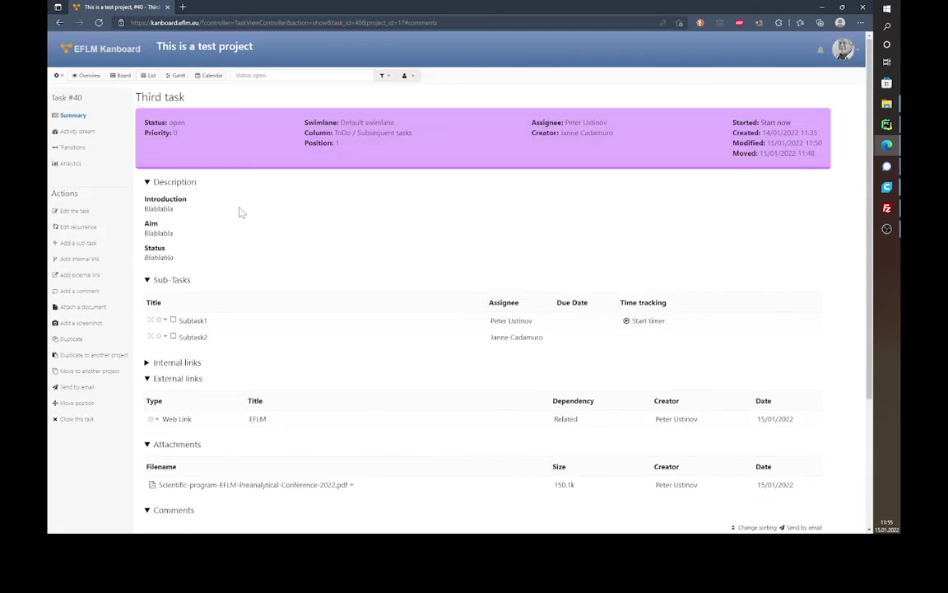
left_click(122, 75)
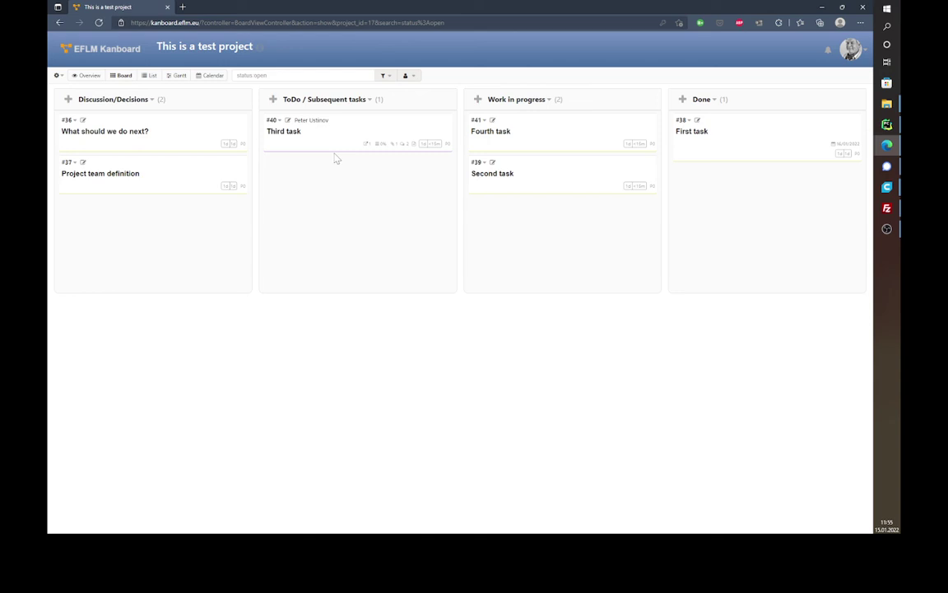
left_click_drag(299, 118, 298, 129)
mouse_move(370, 150)
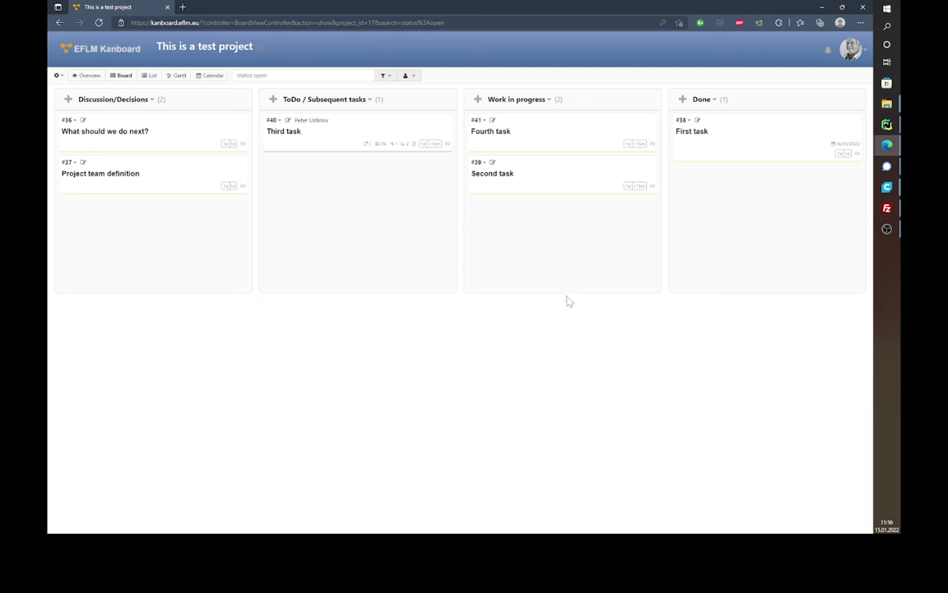
Step: Open "Third task" from the ToDo / Subsequent tasks column and close it together with all its subtasks
left_click(289, 137)
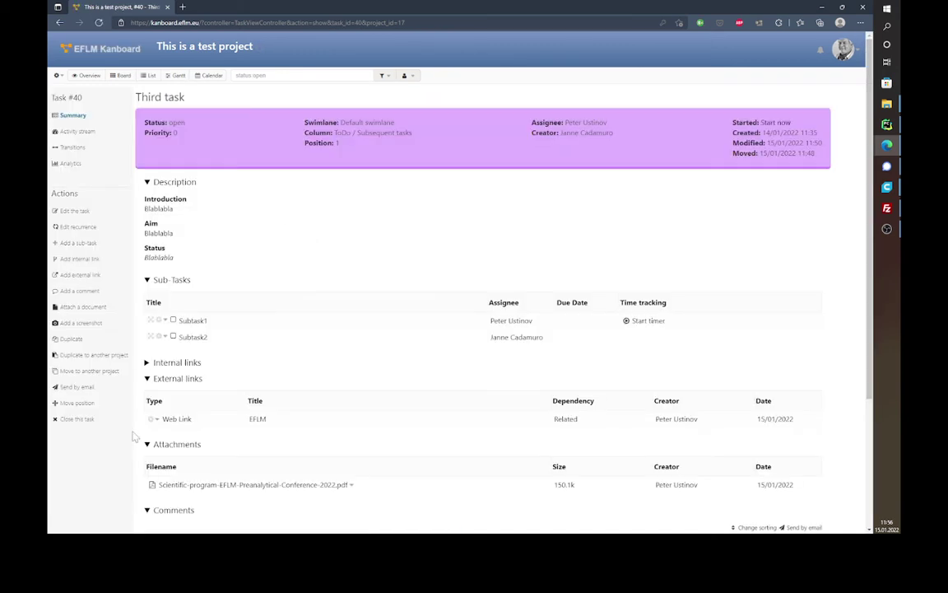
left_click(70, 423)
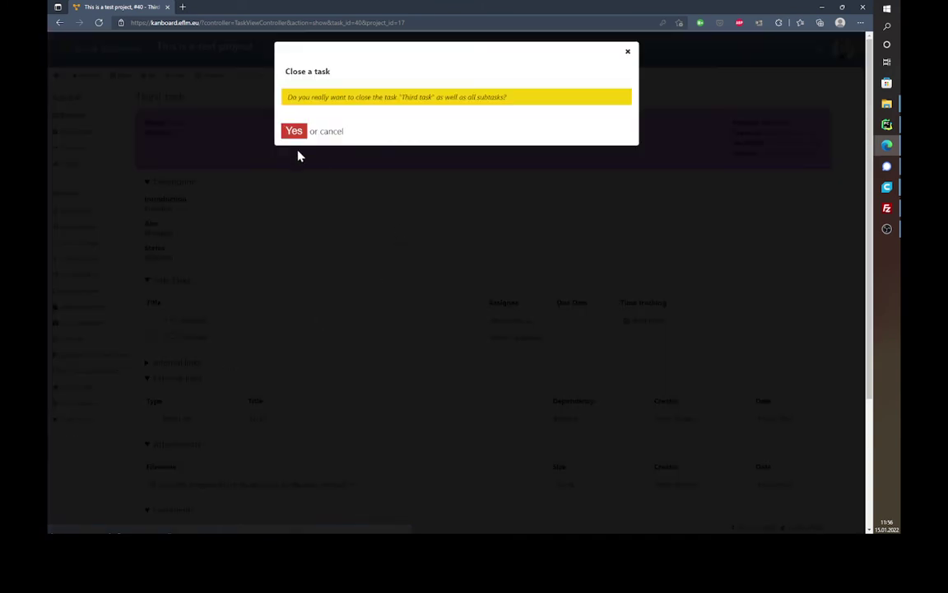
left_click(299, 131)
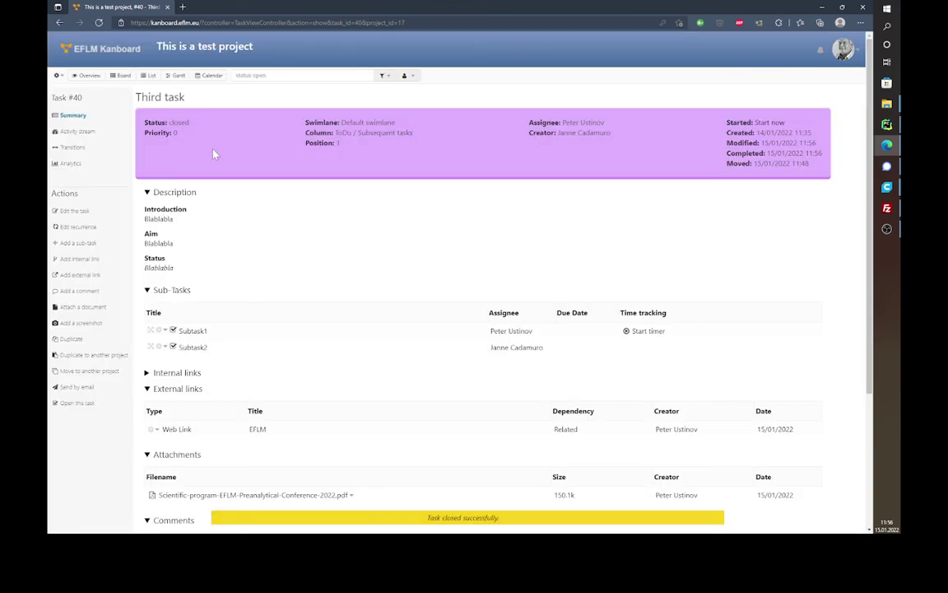
Step: Return to the project board and filter it to show closed tasks
left_click(122, 76)
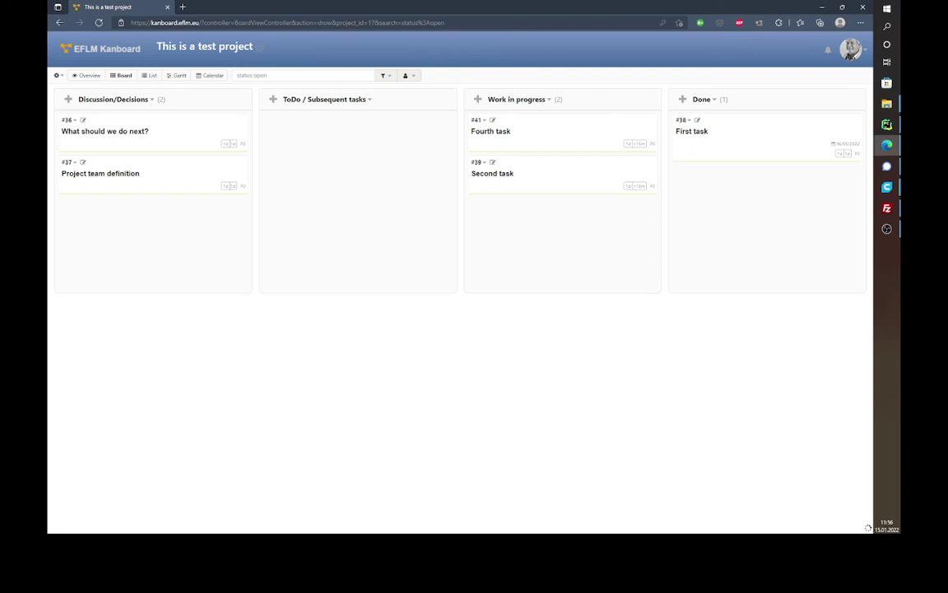
left_click(272, 75)
left_click_drag(272, 74, 229, 75)
left_click(272, 75)
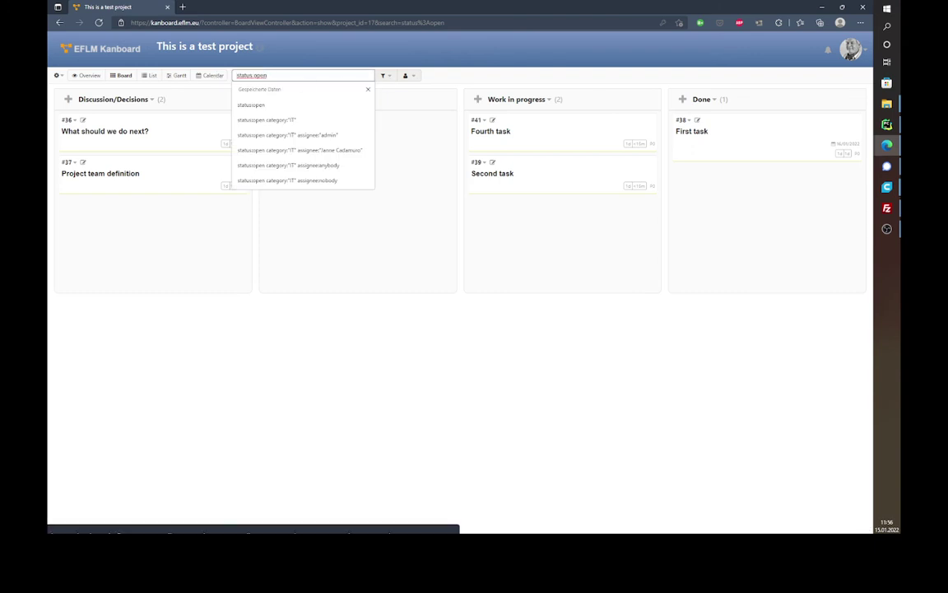
left_click(391, 76)
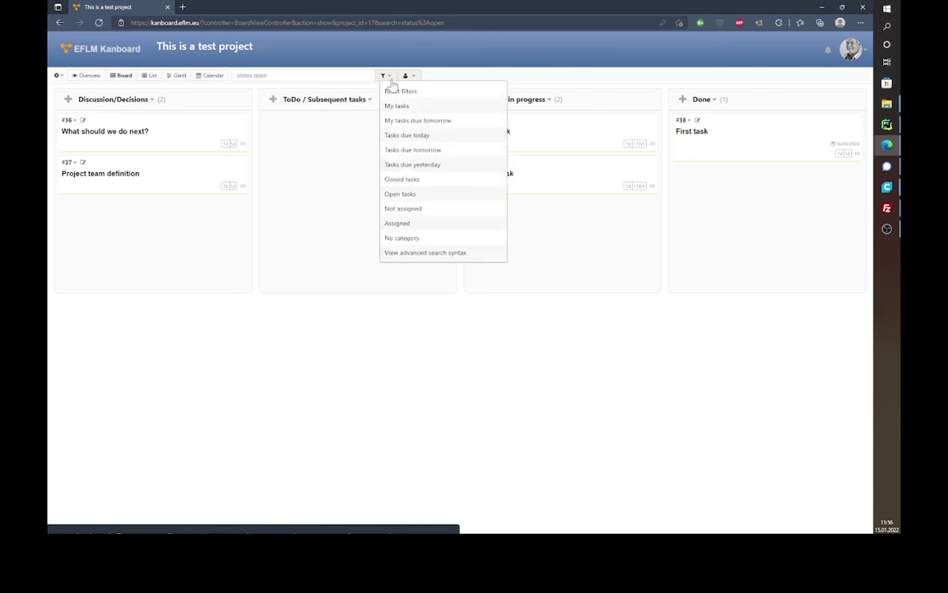
left_click(412, 180)
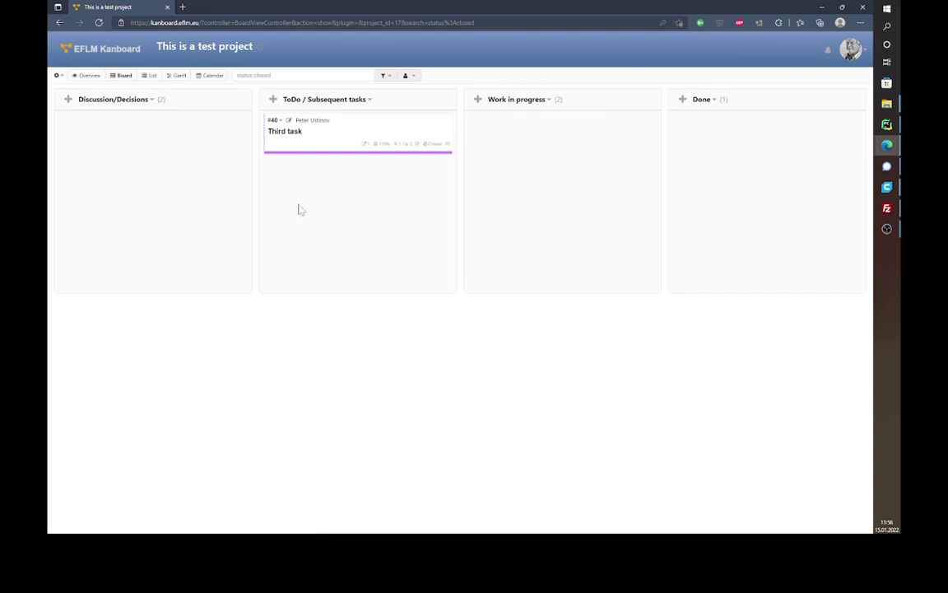
Step: Reopen the closed "Third task" and filter the project board to show open tasks
left_click(286, 134)
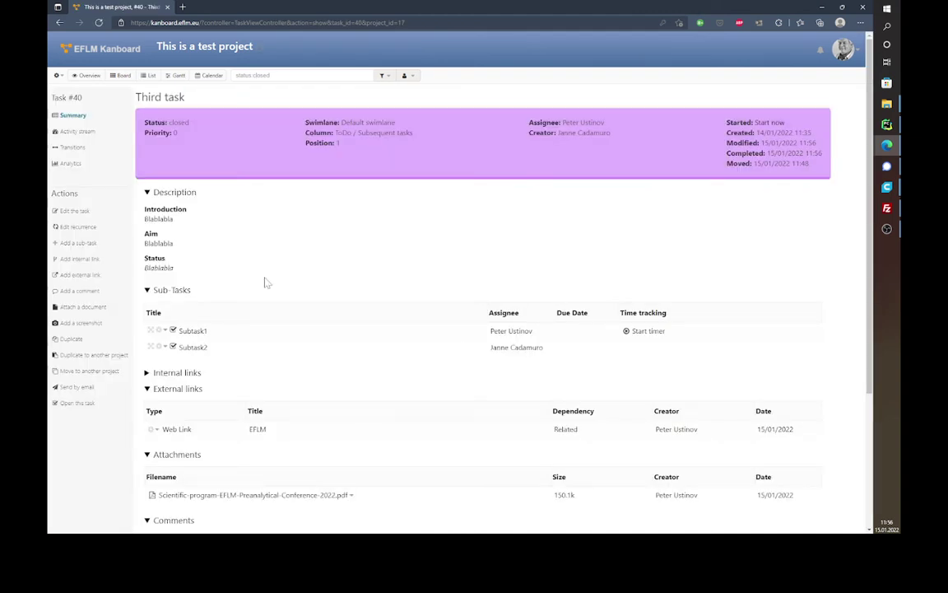
left_click(81, 405)
left_click(300, 132)
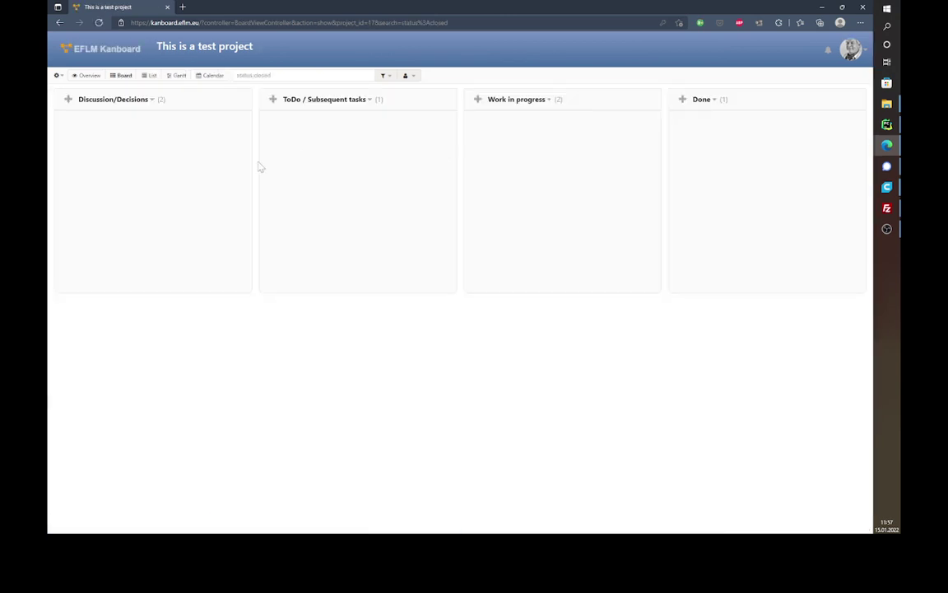
left_click(385, 76)
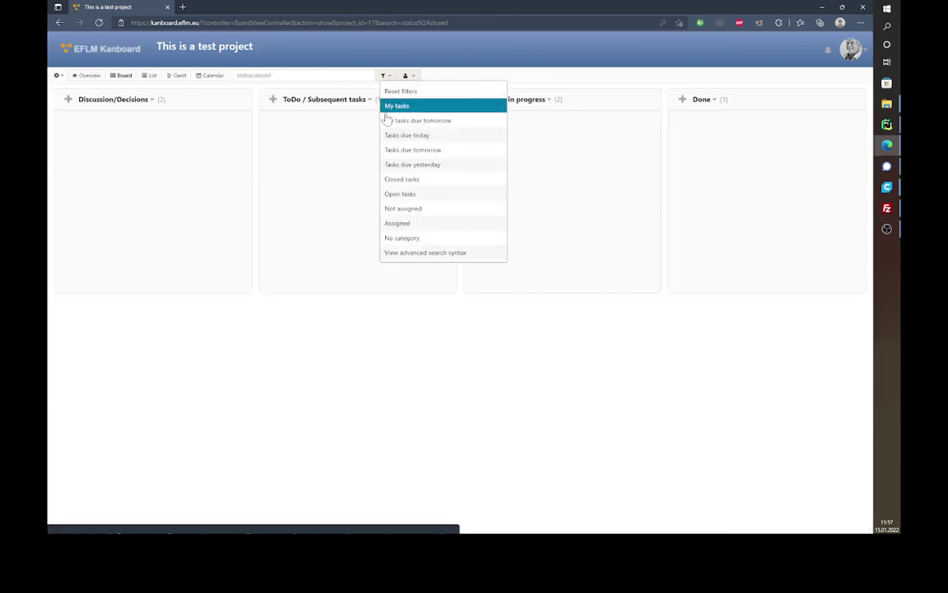
left_click(417, 200)
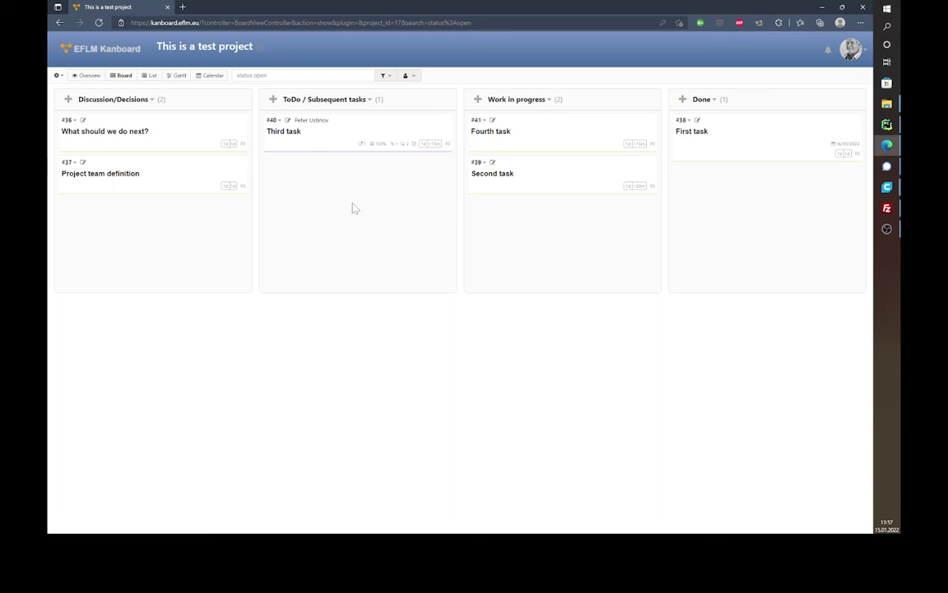
Step: Go to the personal dashboard and look through its subtasks, tasks, projects and overview pages
left_click(96, 55)
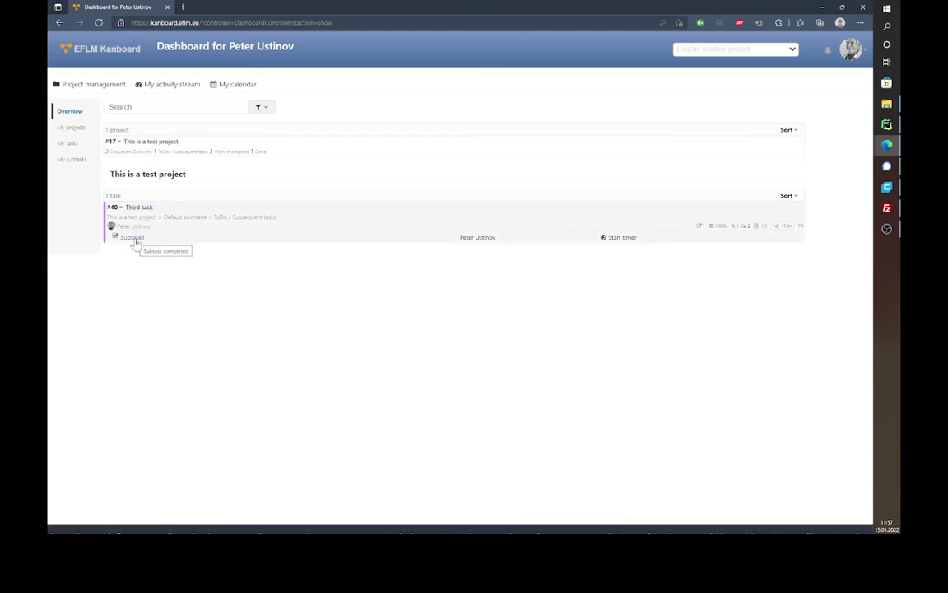
left_click(72, 161)
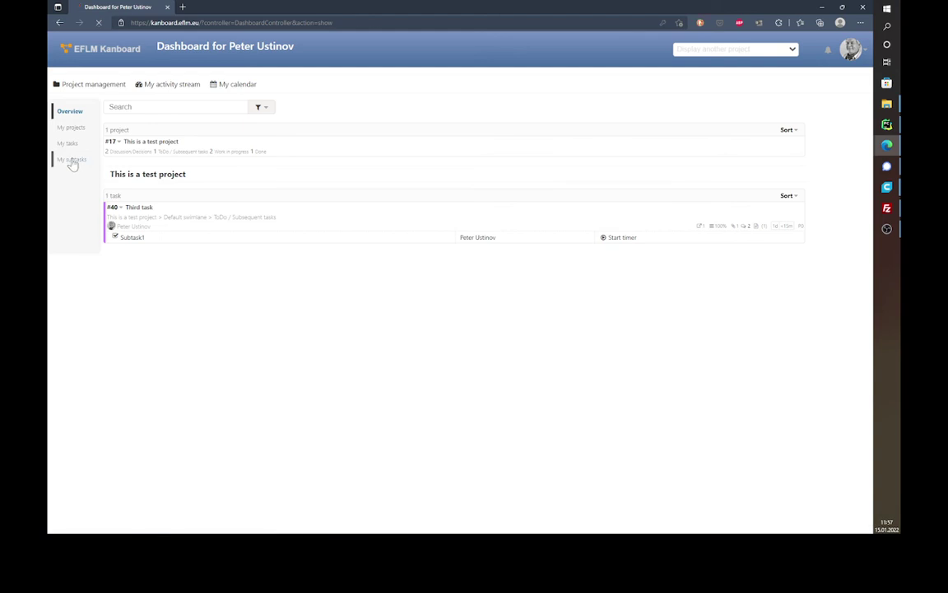
left_click(67, 143)
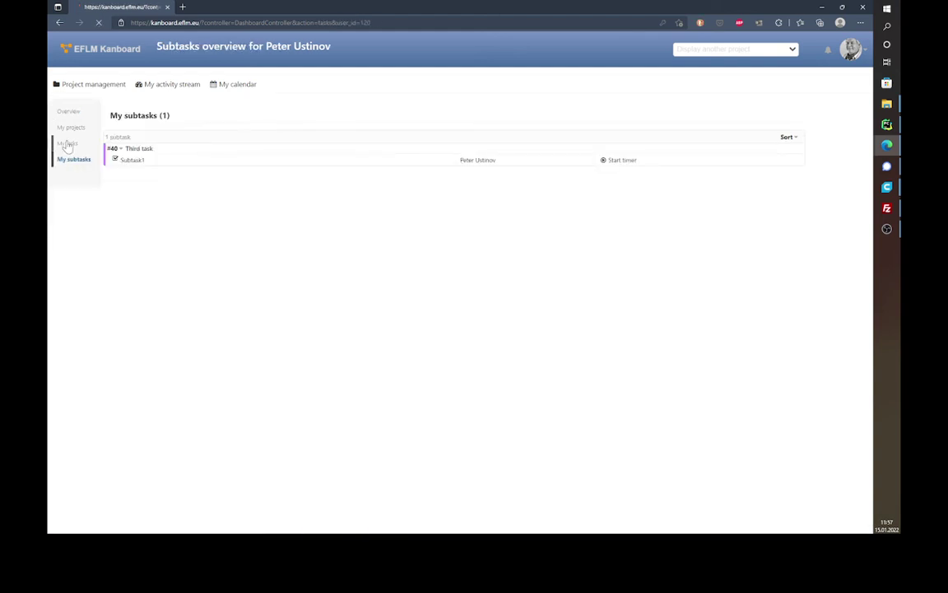
left_click(71, 128)
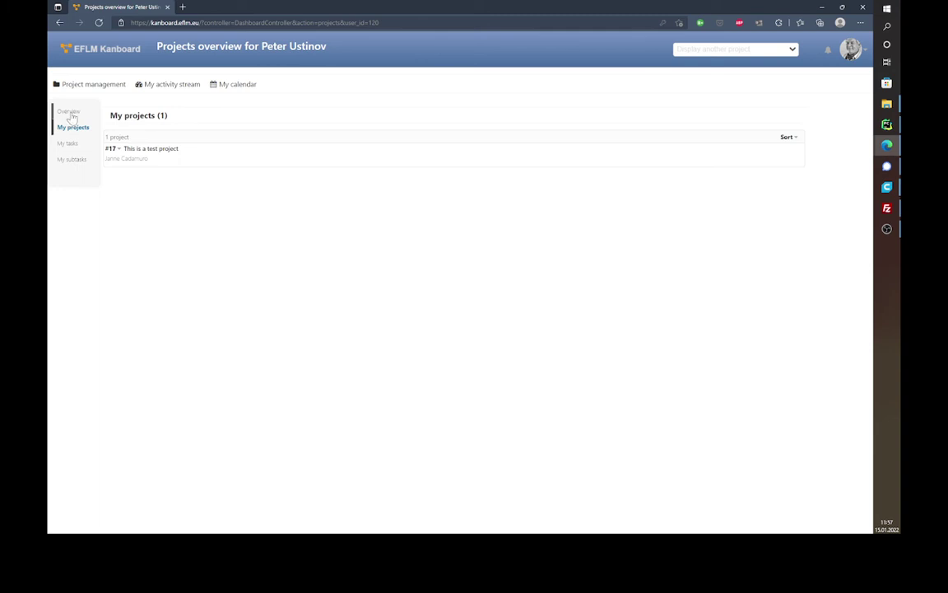
left_click(73, 111)
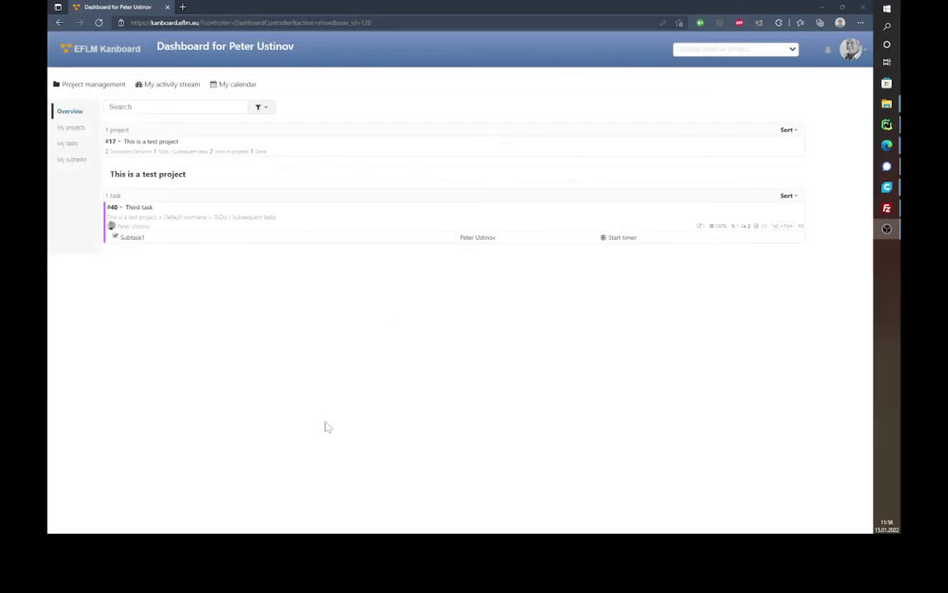
Step: Edit "Third task" in "This is a test project", setting the due date to 22/01/2022 and the start date to 16/01/2022
left_click(130, 144)
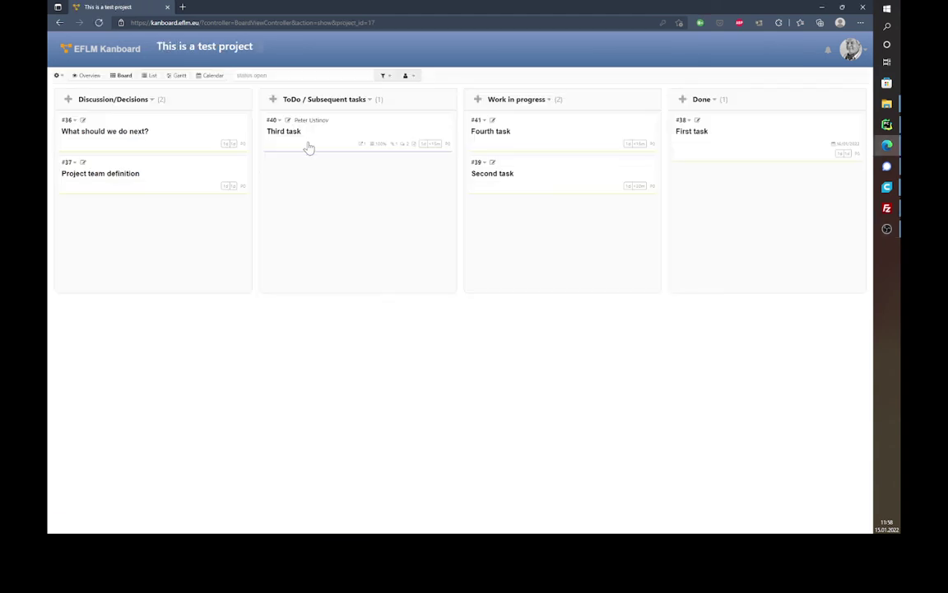
left_click(287, 134)
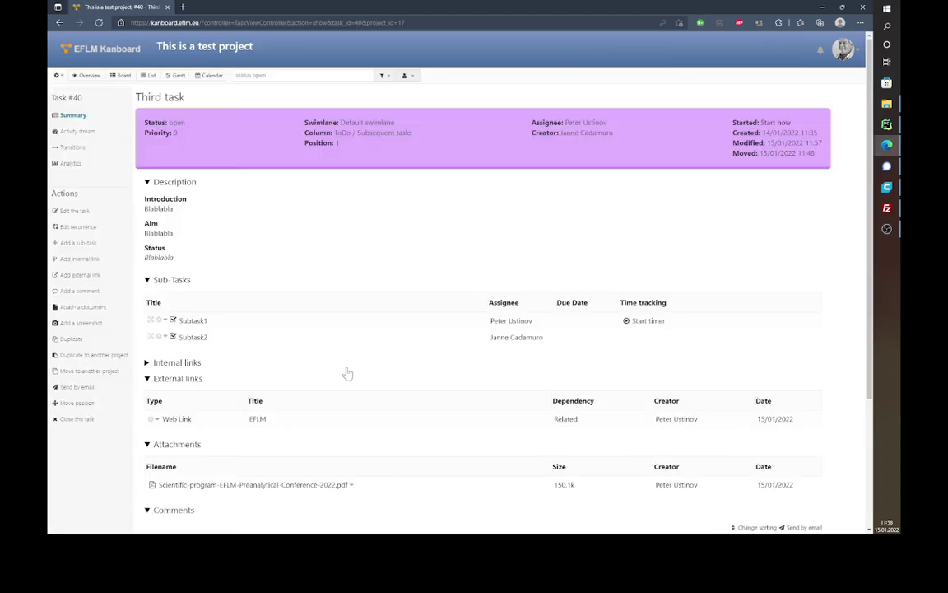
left_click(76, 212)
left_click(666, 104)
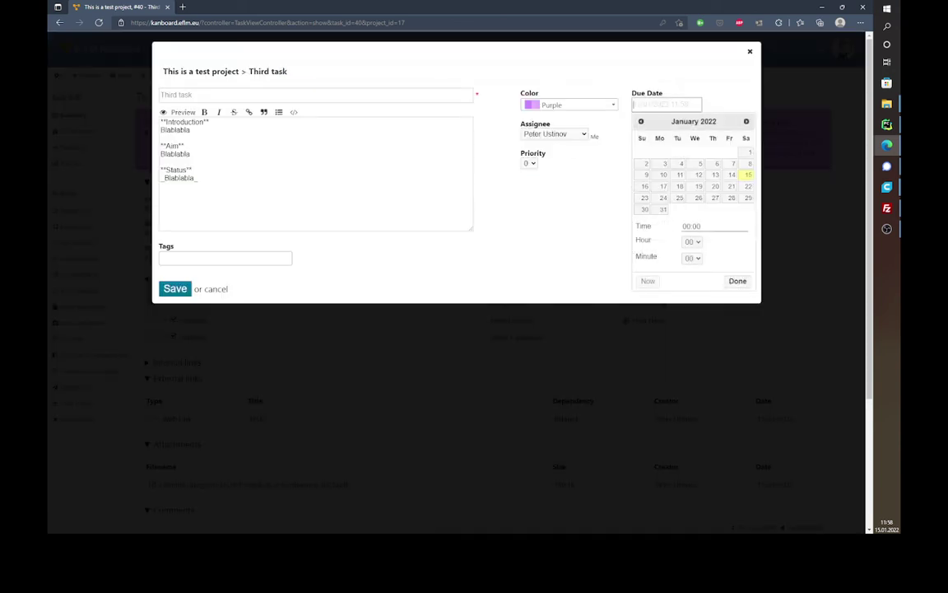
left_click(747, 187)
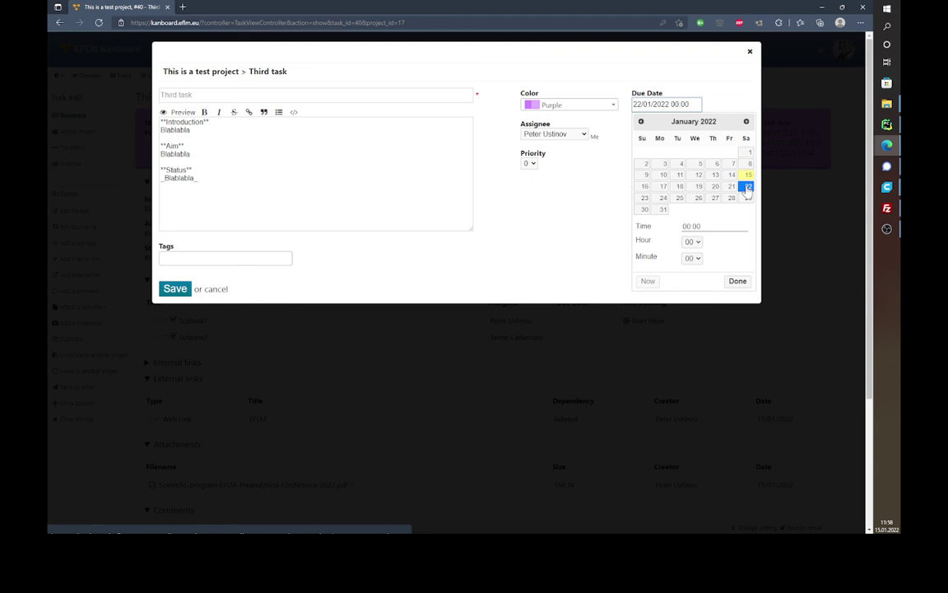
left_click(719, 91)
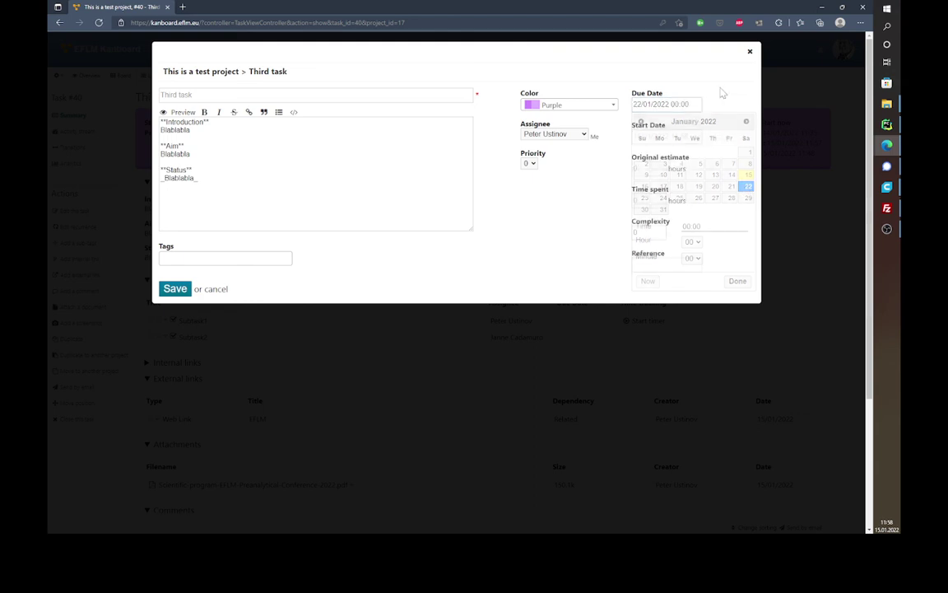
left_click(666, 136)
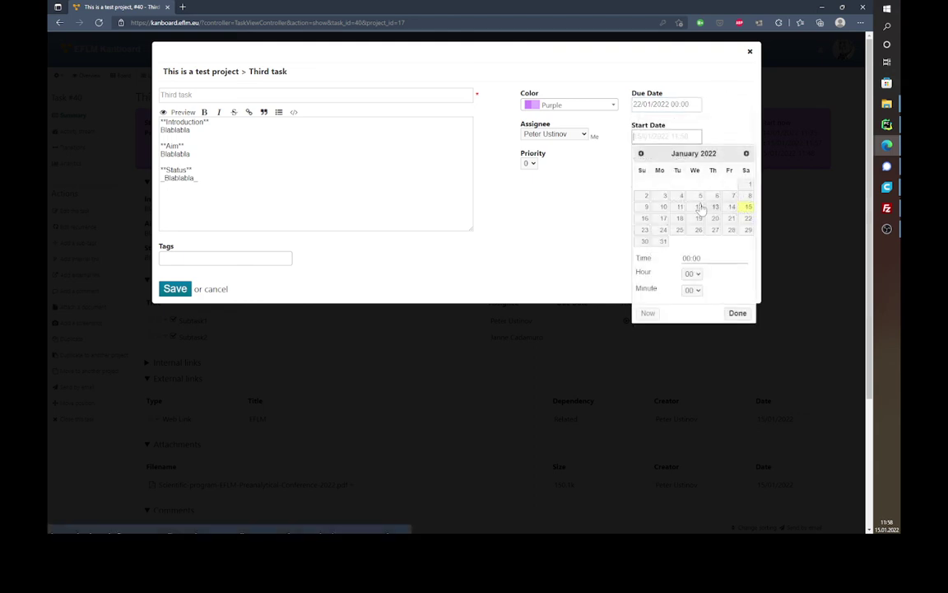
left_click(646, 219)
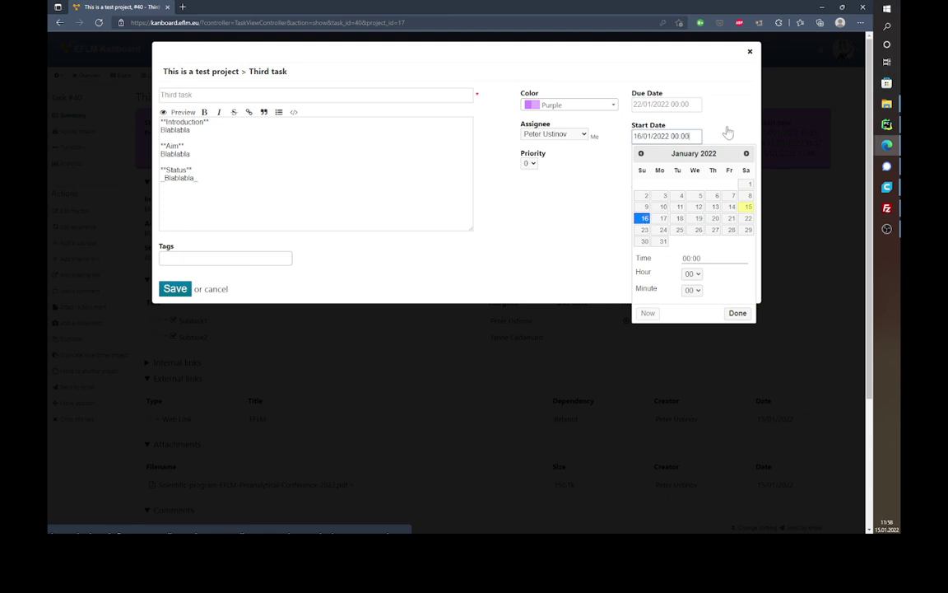
left_click(732, 124)
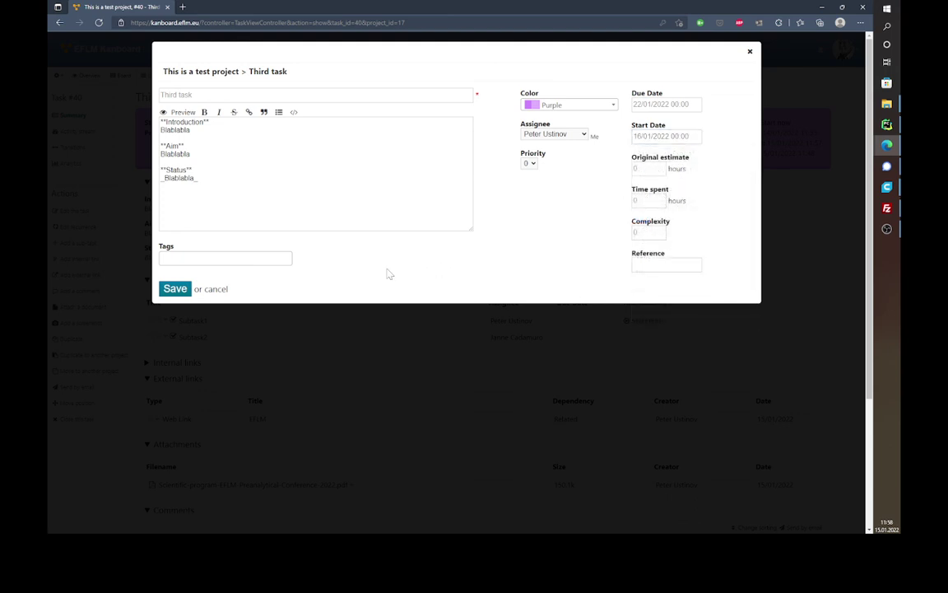
left_click(177, 290)
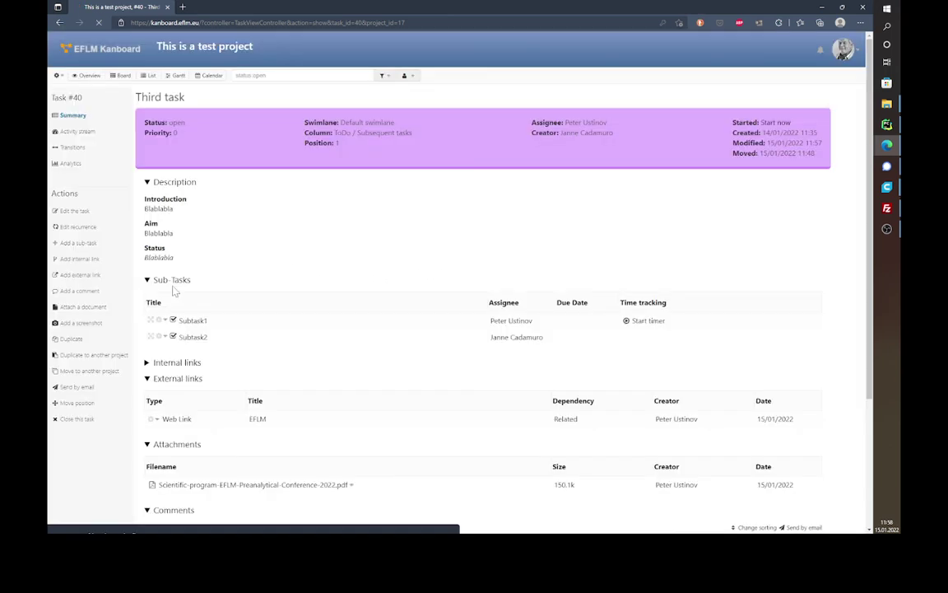
Step: Edit Subtask1 of the task, setting its due date to 20/01/2022, and save it
left_click(166, 332)
left_click(206, 336)
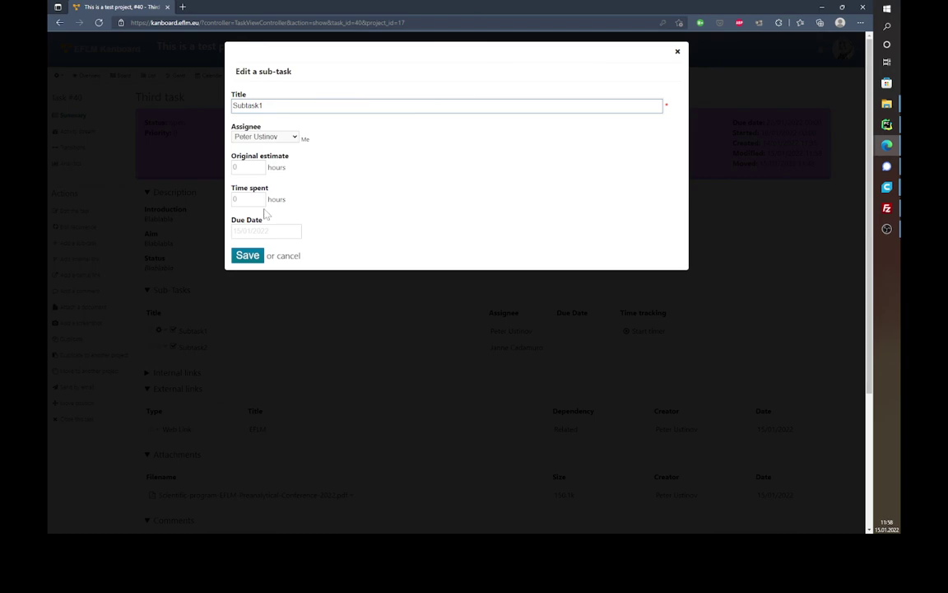
left_click(251, 235)
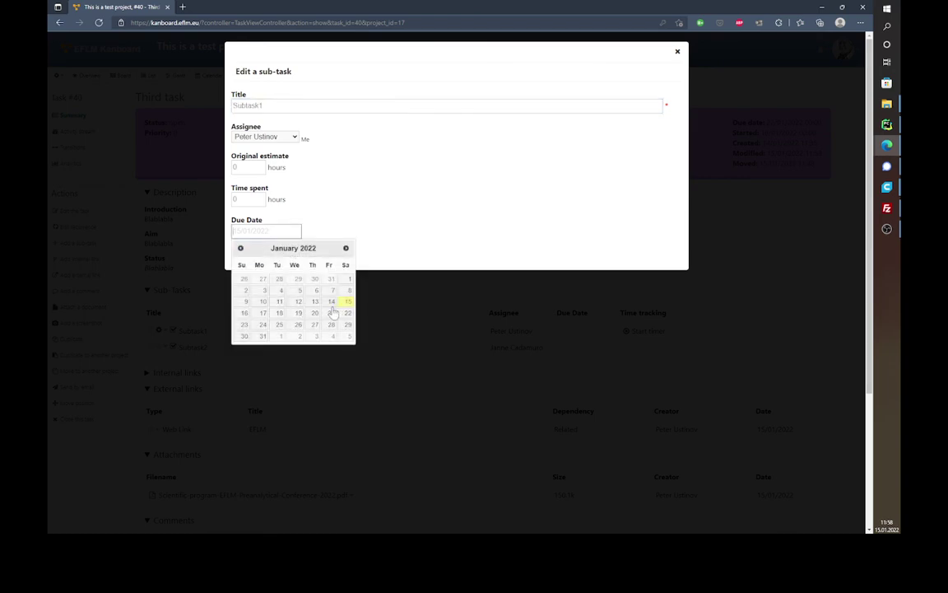
left_click(314, 317)
left_click(248, 255)
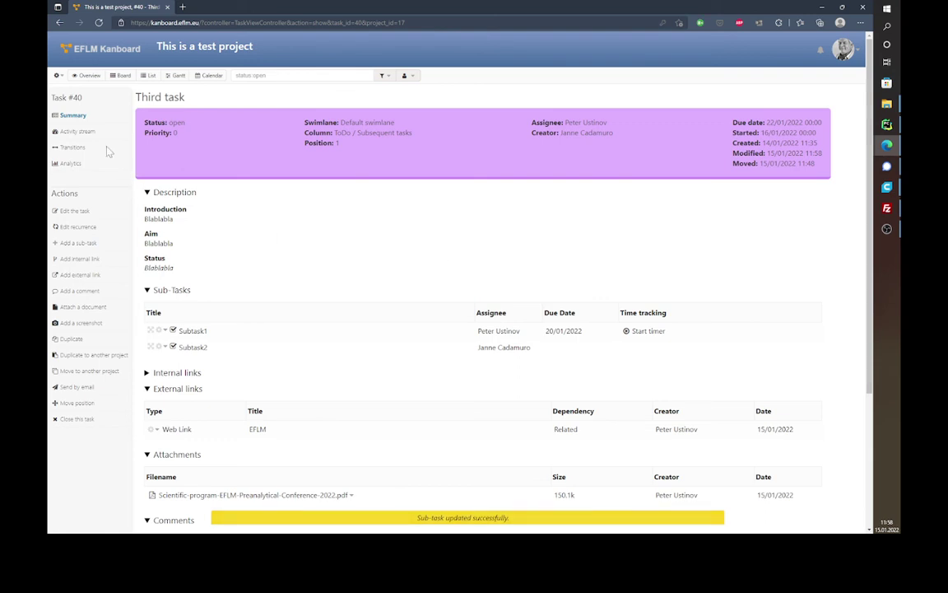
Step: Return to the project board to view the task's due date and open the project's calendar view
left_click(116, 75)
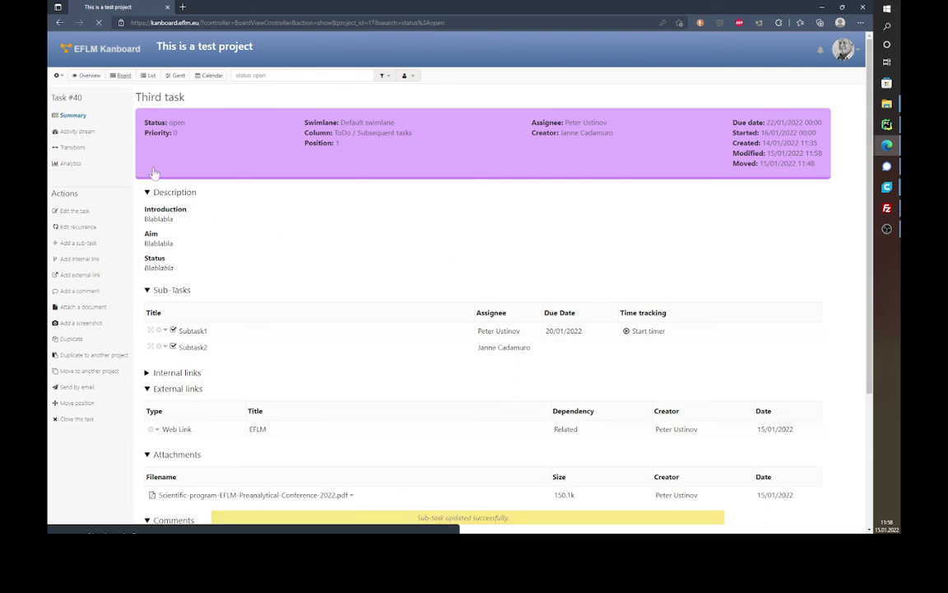
left_click(209, 76)
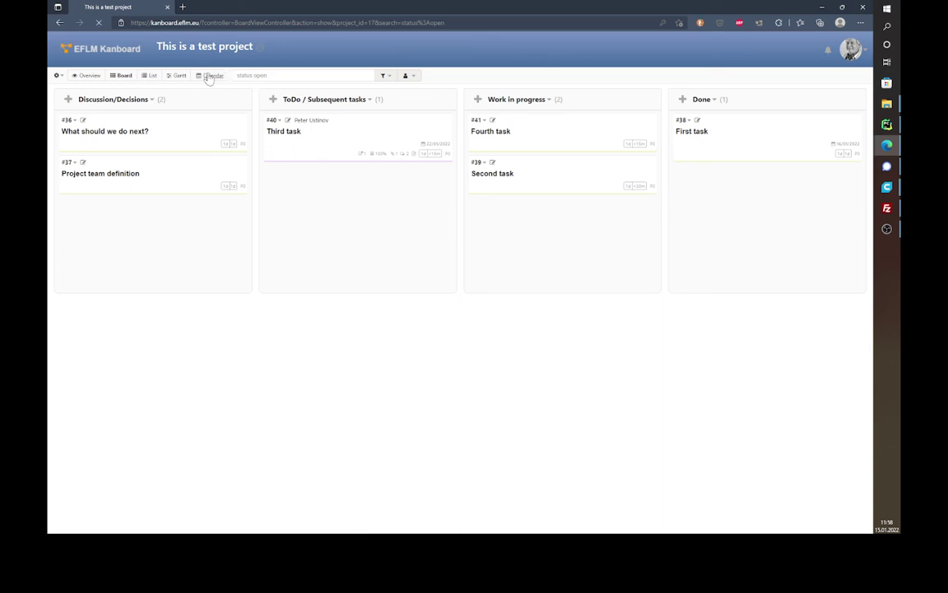
Step: Reschedule "First task" in the project calendar from 16 to 18 January 2022
scroll(449, 271, "down", 2)
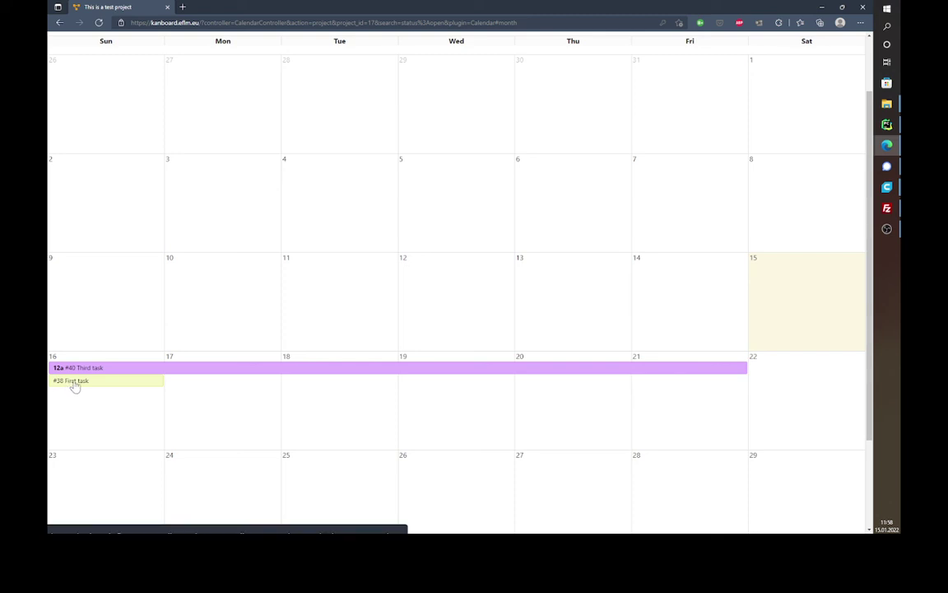
scroll(74, 387, "down", 2)
left_click_drag(88, 262, 347, 318)
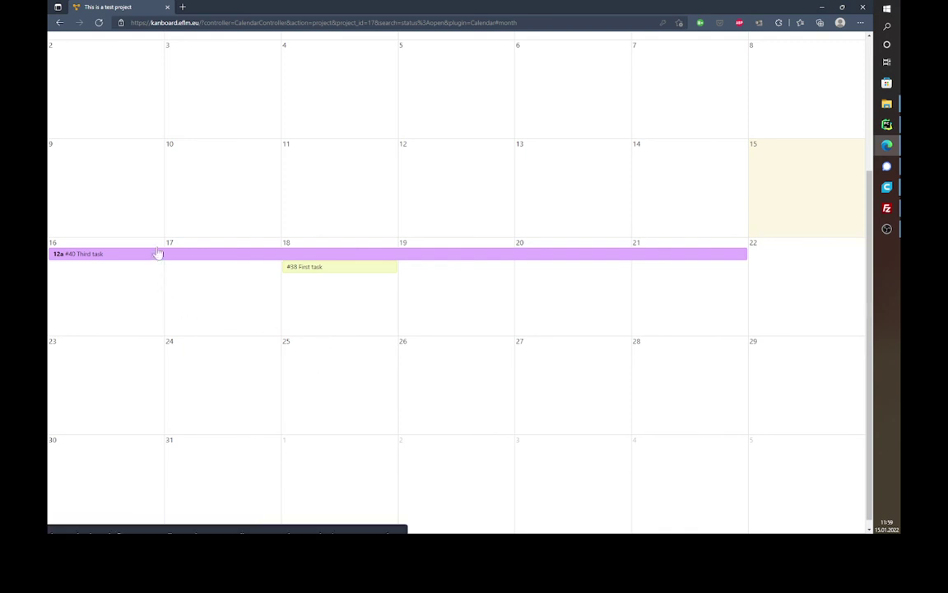
Step: In the project's Gantt chart, reschedule "Third task" to start on 25 January and end on 12 February 2022
scroll(244, 233, "up", 3)
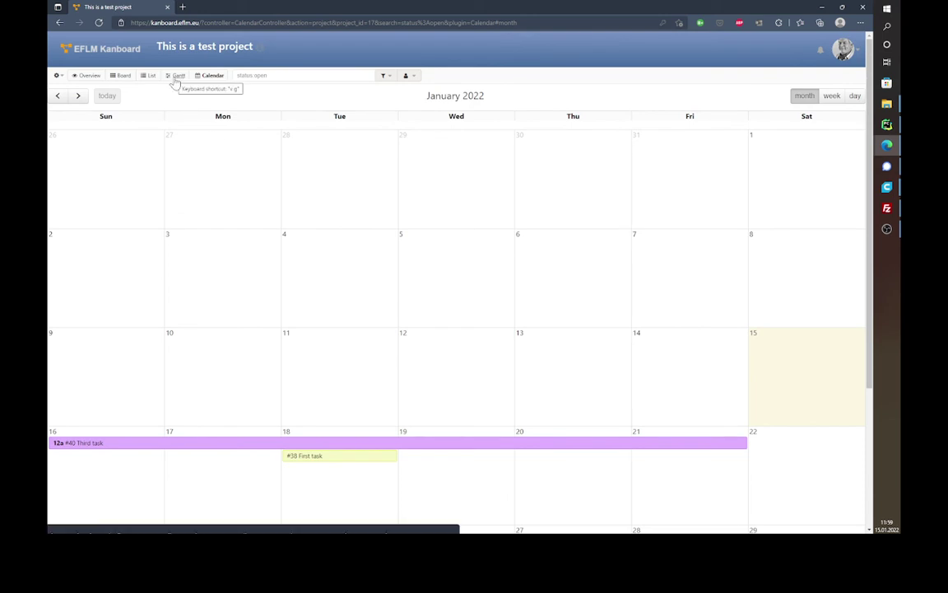
left_click(175, 80)
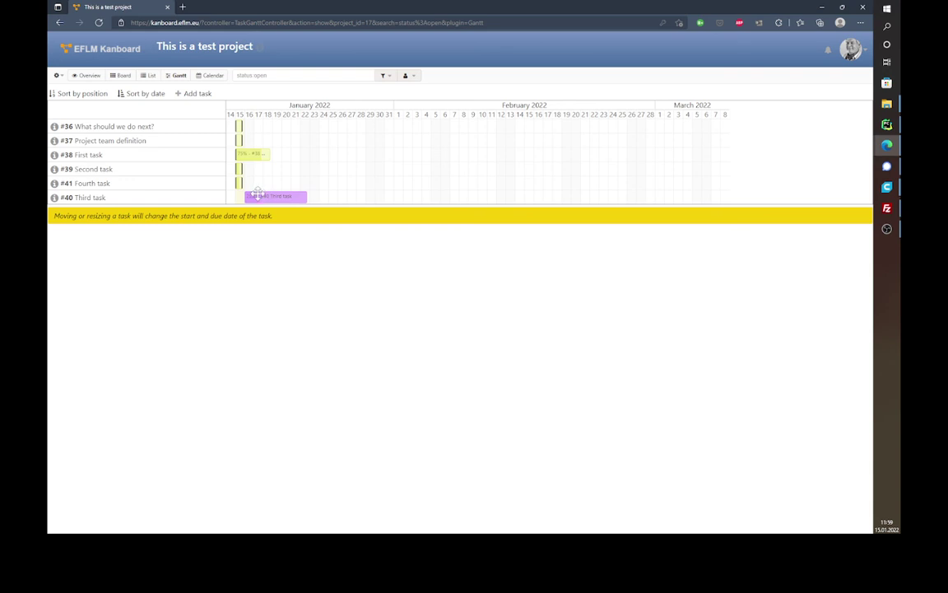
left_click_drag(272, 197, 329, 200)
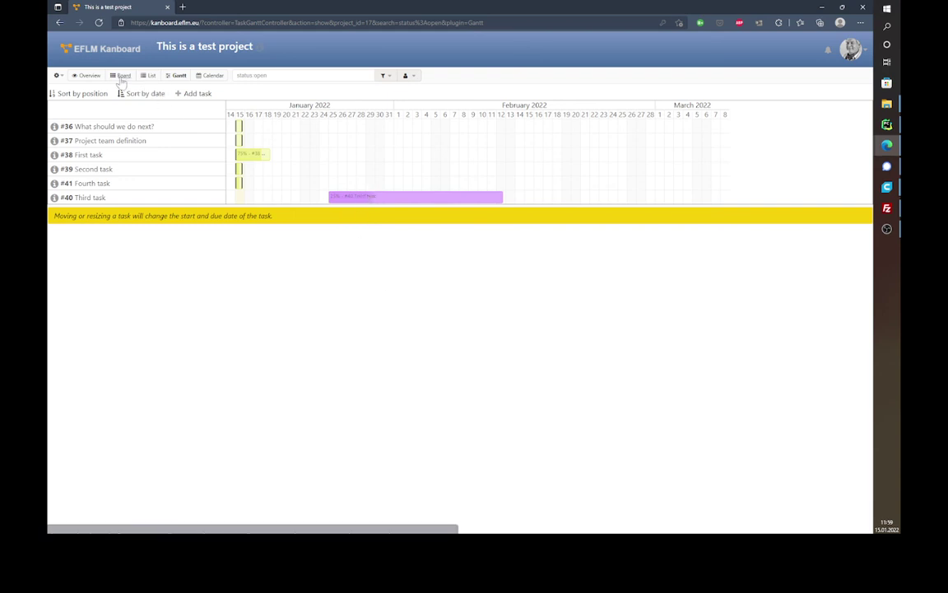
Step: Open "Third task" from the project board and check the start and due dates in its summary
left_click(121, 77)
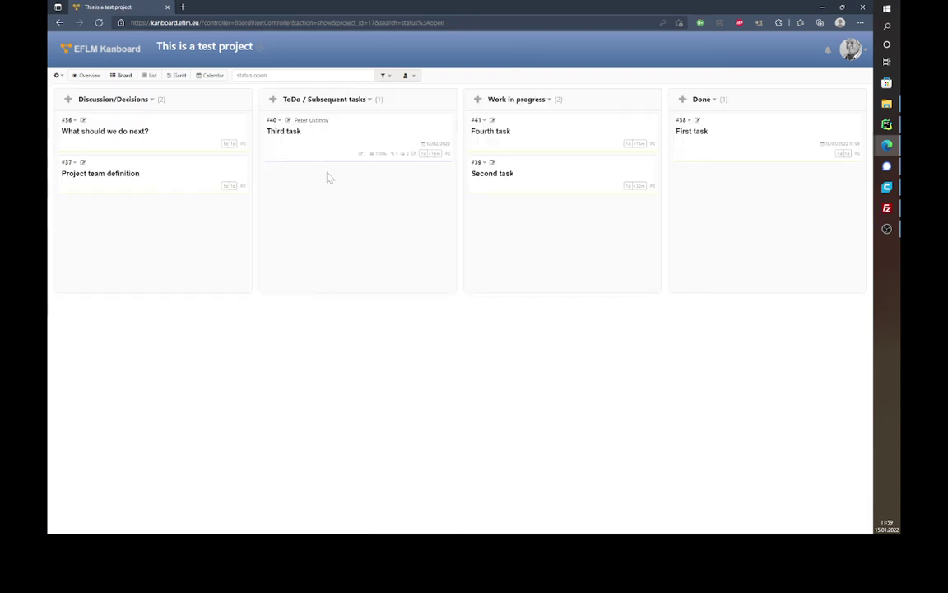
left_click(289, 136)
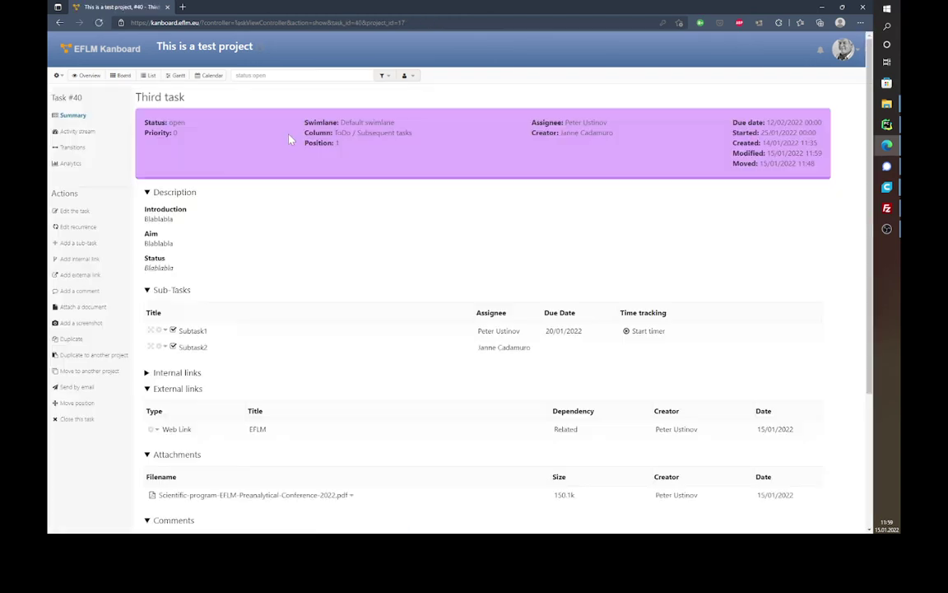
left_click_drag(820, 167, 714, 115)
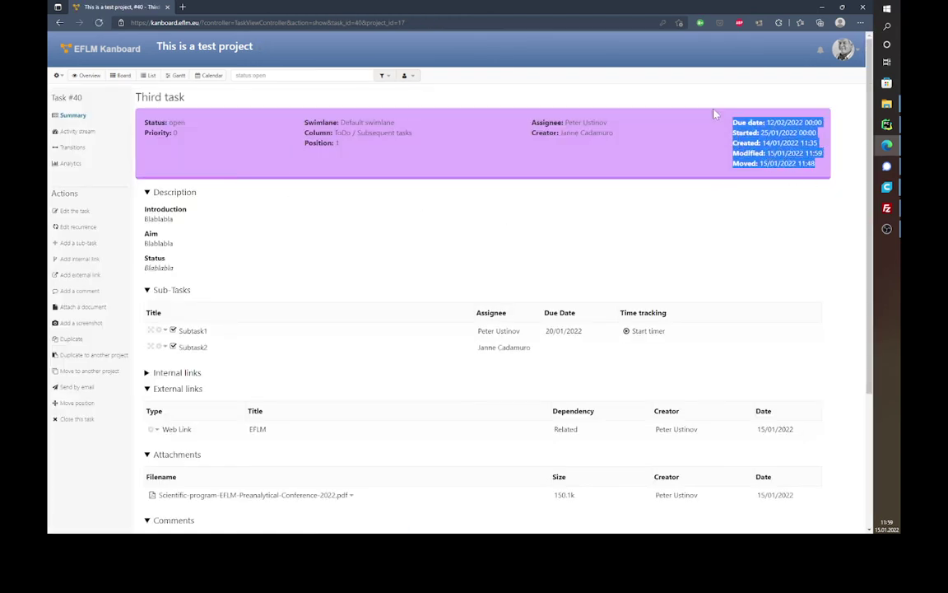
left_click(713, 208)
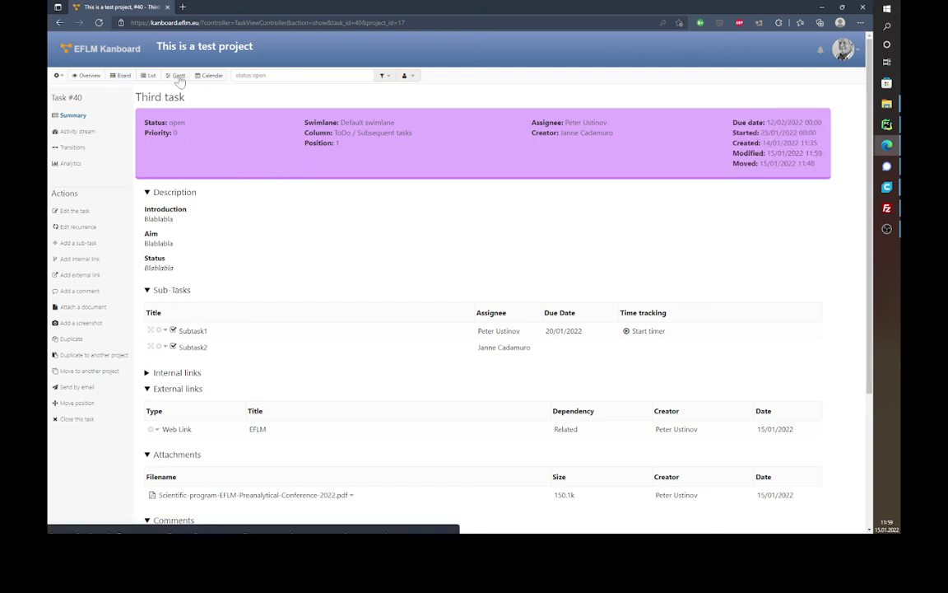
Step: Review the rescheduled tasks in the project's calendar and Gantt chart, and return to the personal dashboard
left_click(206, 76)
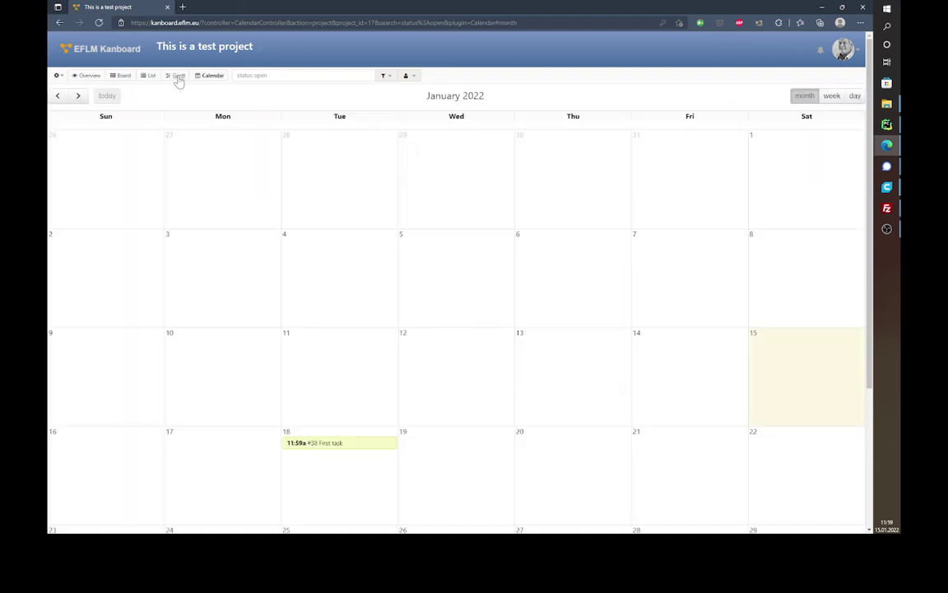
scroll(411, 265, "down", 2)
scroll(411, 264, "up", 3)
left_click(175, 77)
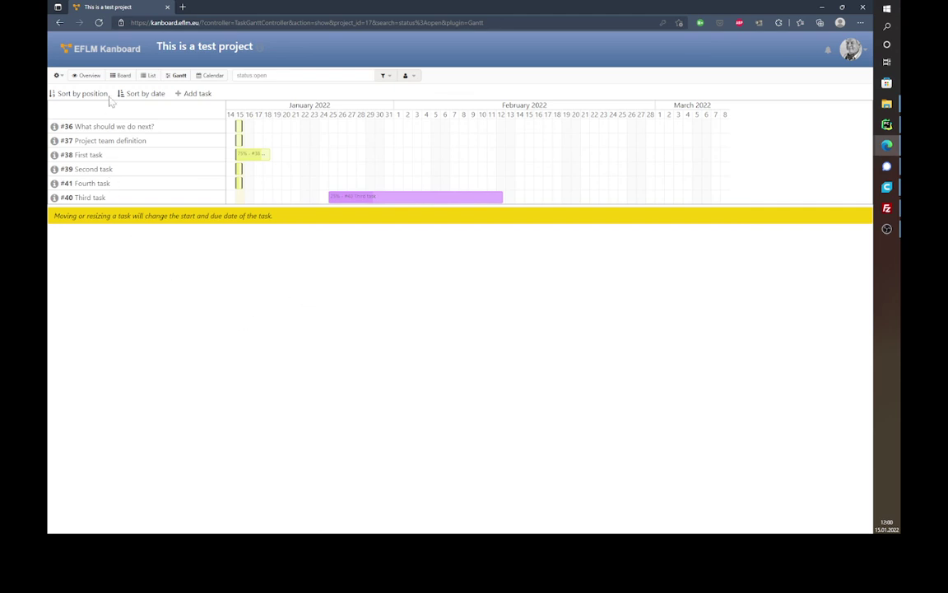
left_click(109, 51)
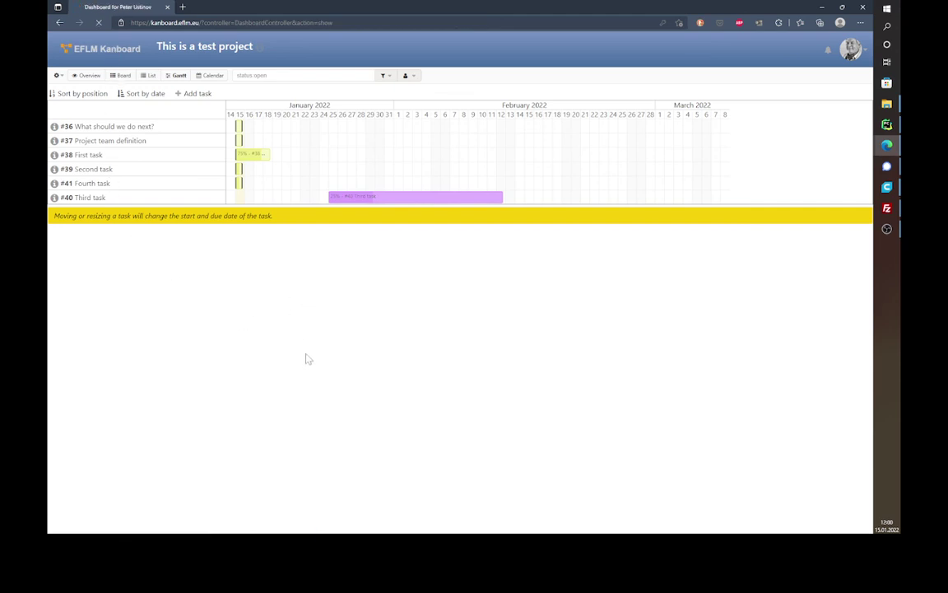